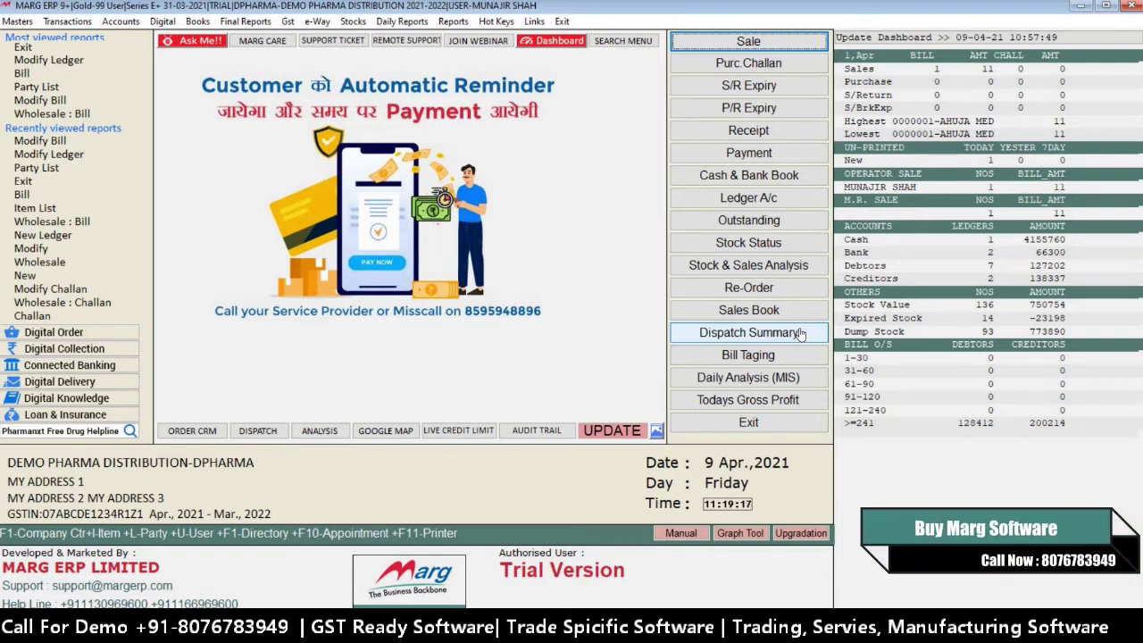
Open the Control Room from the MARG setups
left_click(16, 22)
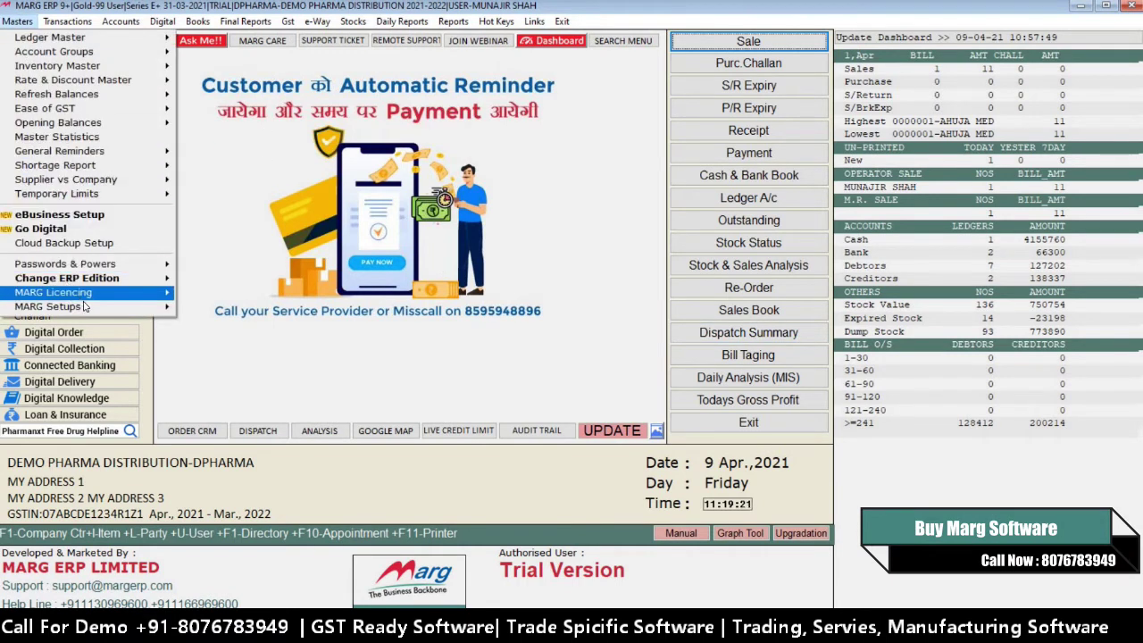
mouse_move(106, 307)
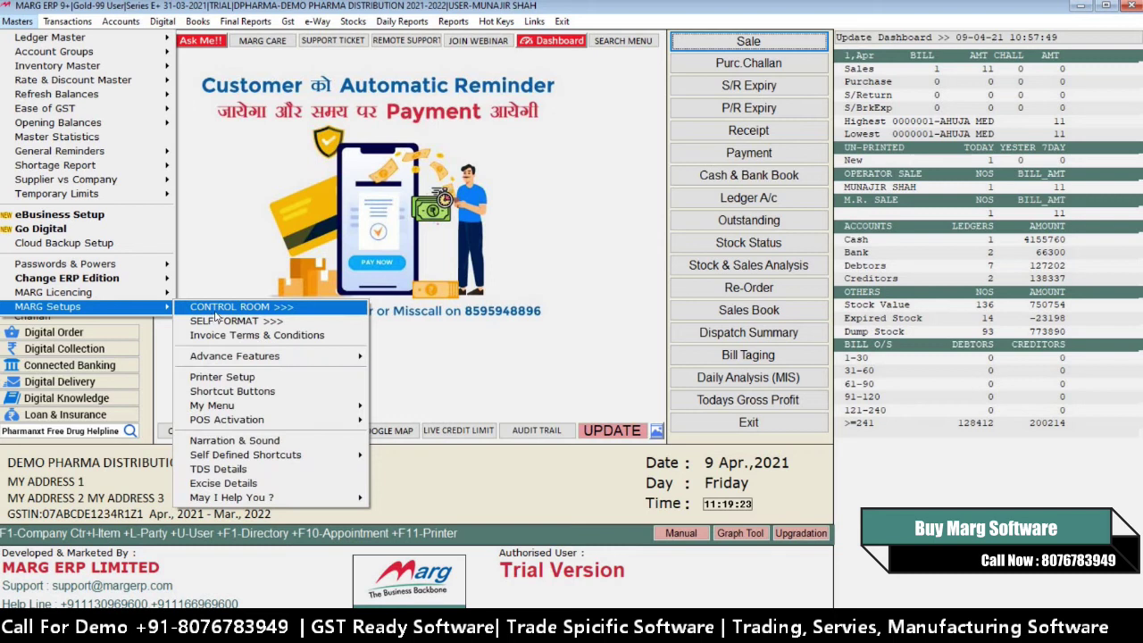
left_click(219, 310)
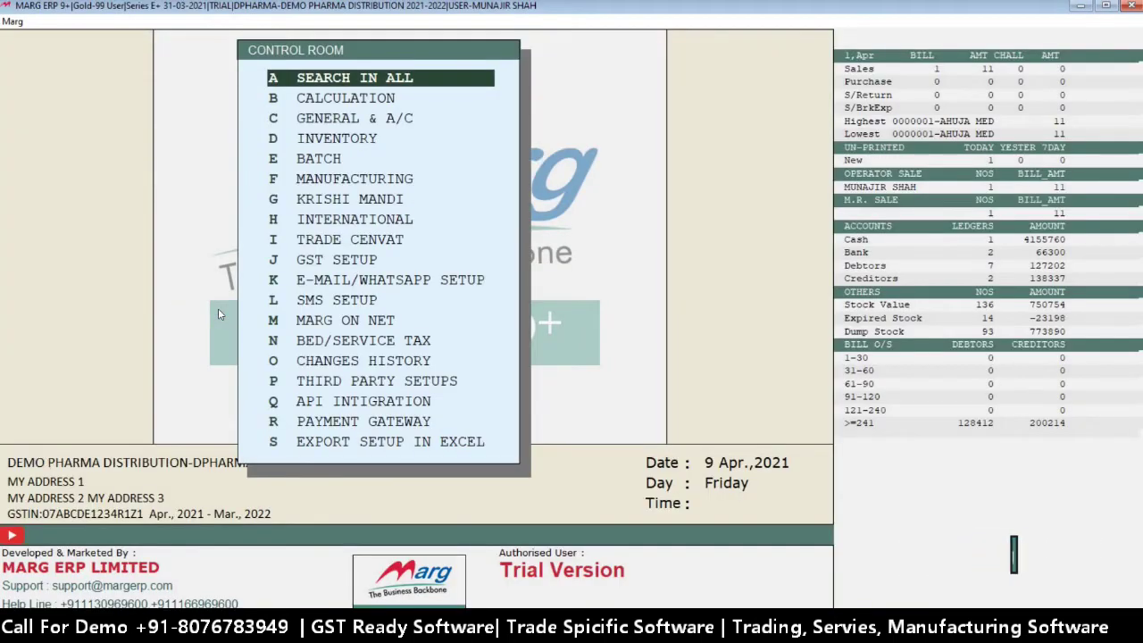
Open the E-Mail/WhatsApp setup with the search left blank and set to Any where
key("Down")
key("Down")
key("Down")
key("Down")
key("Down")
key("Down")
key("Down")
key("Down")
key("Down")
key("Down")
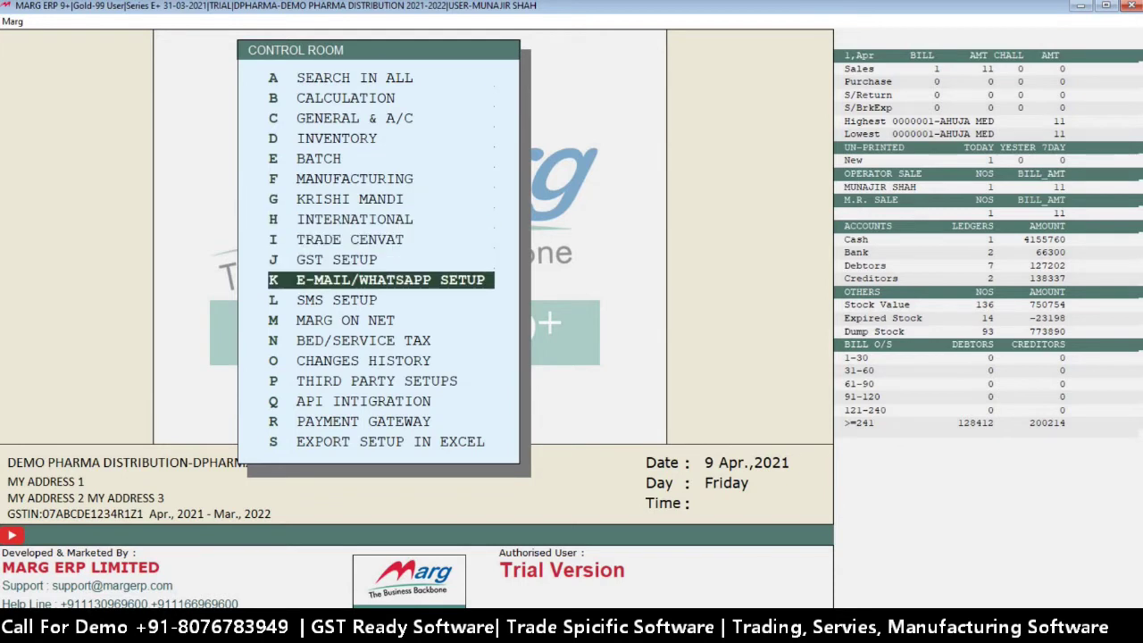
key("Return")
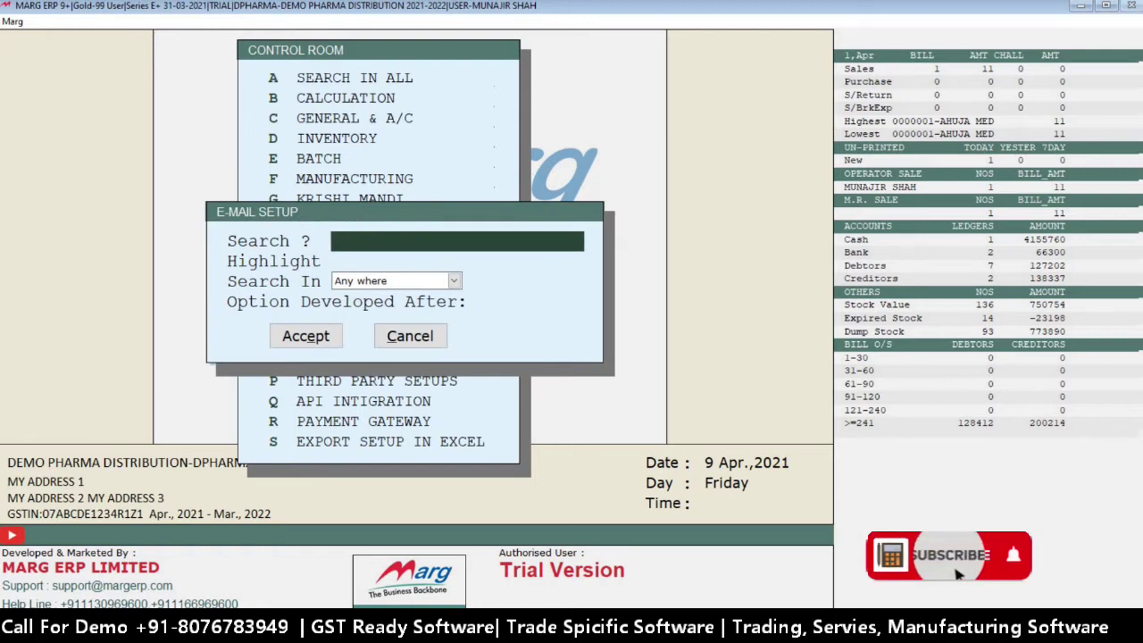
key("Return")
key("Return")
key("Return")
key("Return")
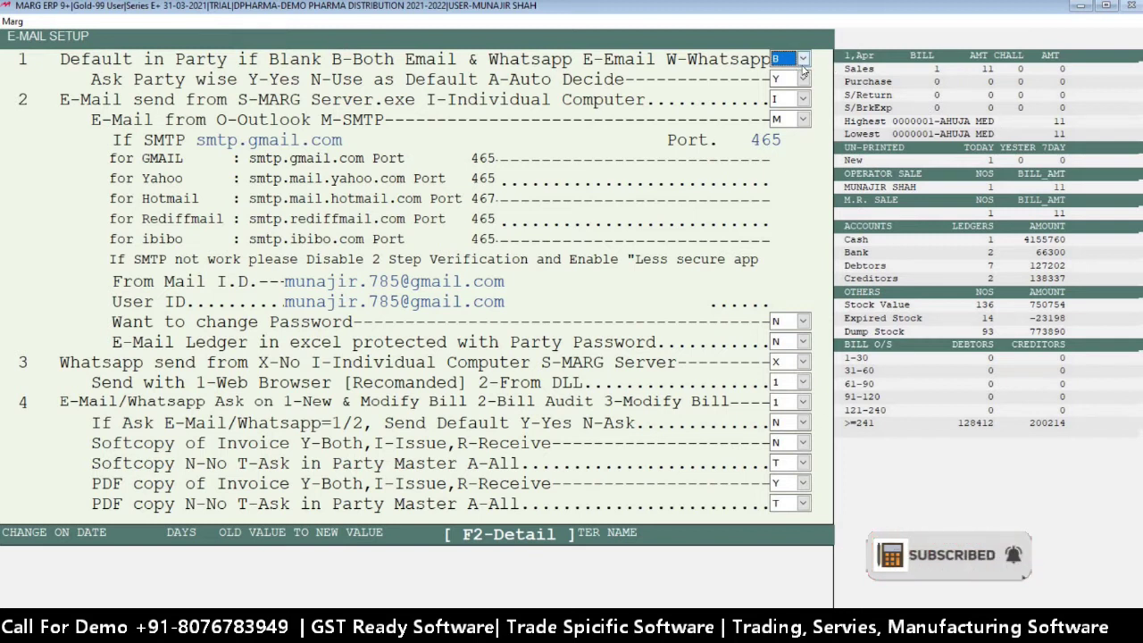
Accept B as party default, Y for asking party-wise, I for individual computer and M for SMTP in the e-mail setup
key("Return")
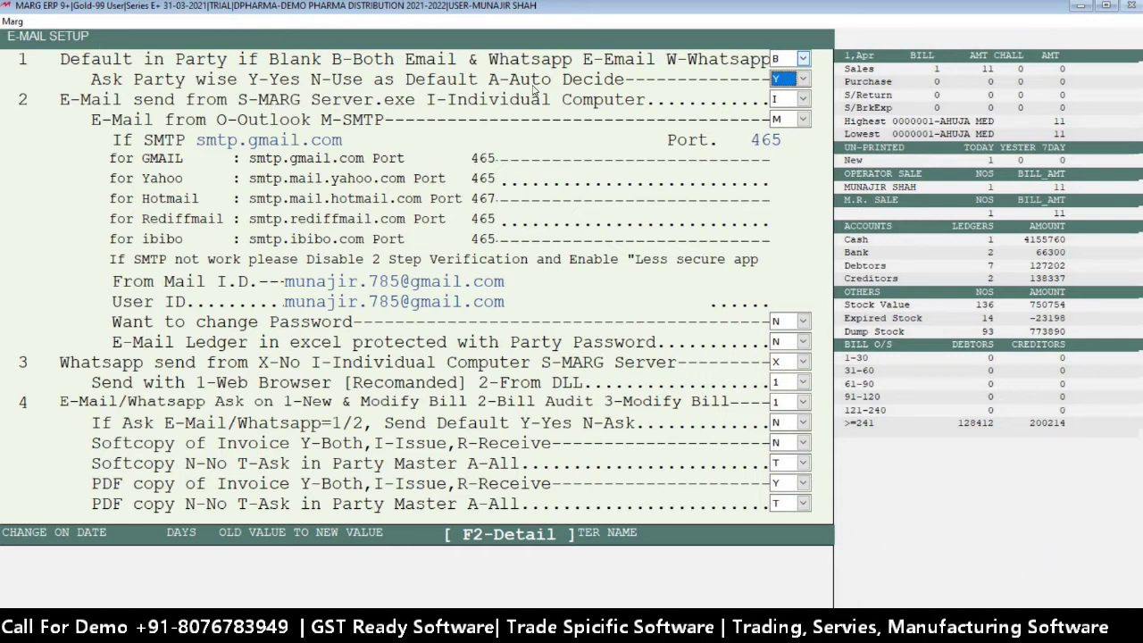
key("Return")
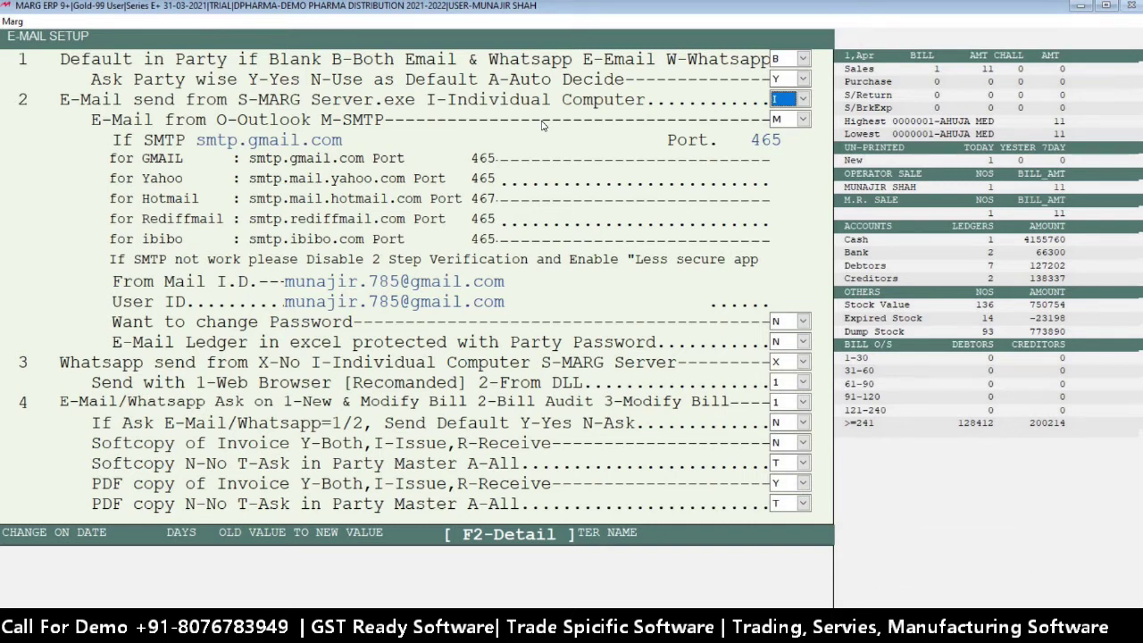
key("Return")
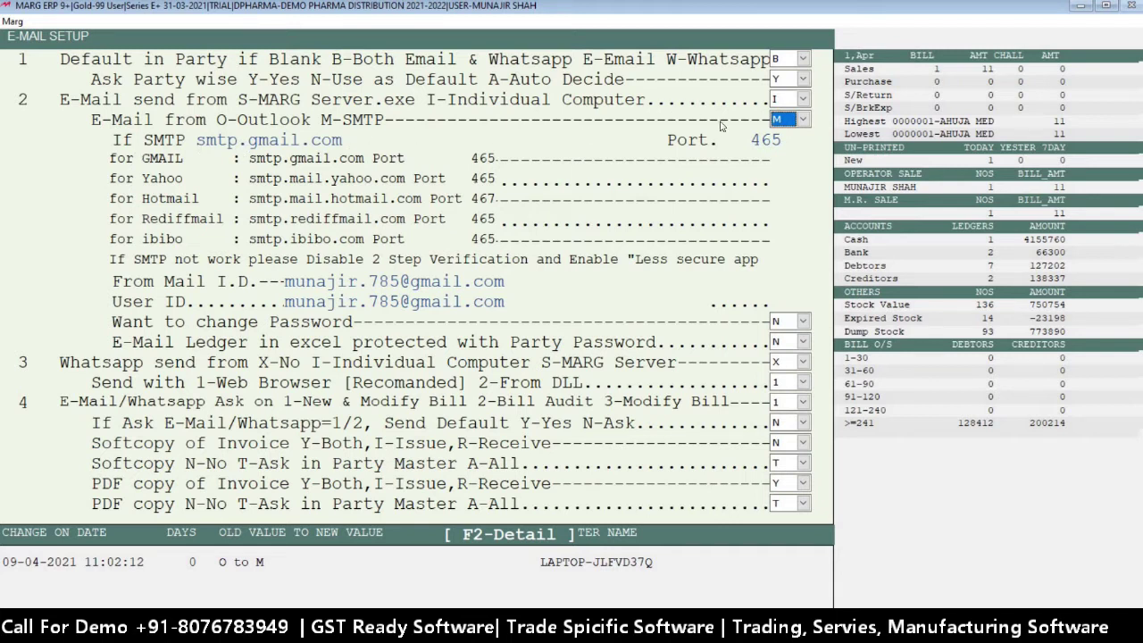
key("Return")
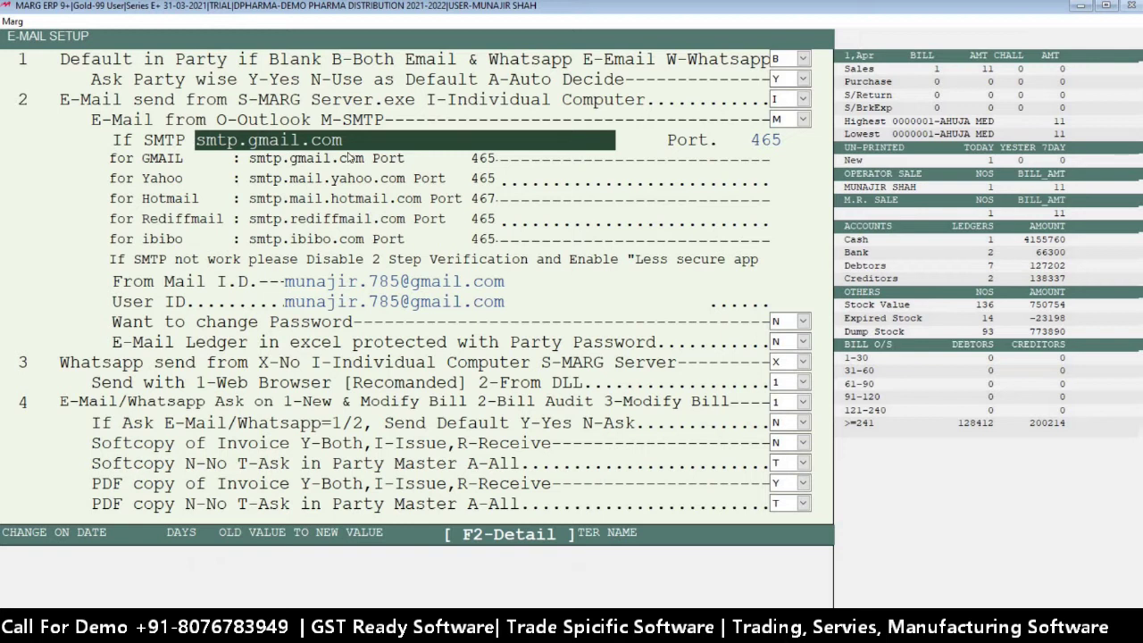
Highlight the SMTP server address in the e-mail setup
key("shift+Left")
key("shift+Left")
key("shift+Left")
key("shift+Left")
key("shift+Left")
key("shift+Left")
key("shift+Left")
key("shift+Left")
key("shift+Left")
key("shift+Left")
key("shift+Left")
key("shift+Left")
key("shift+Left")
key("shift+Left")
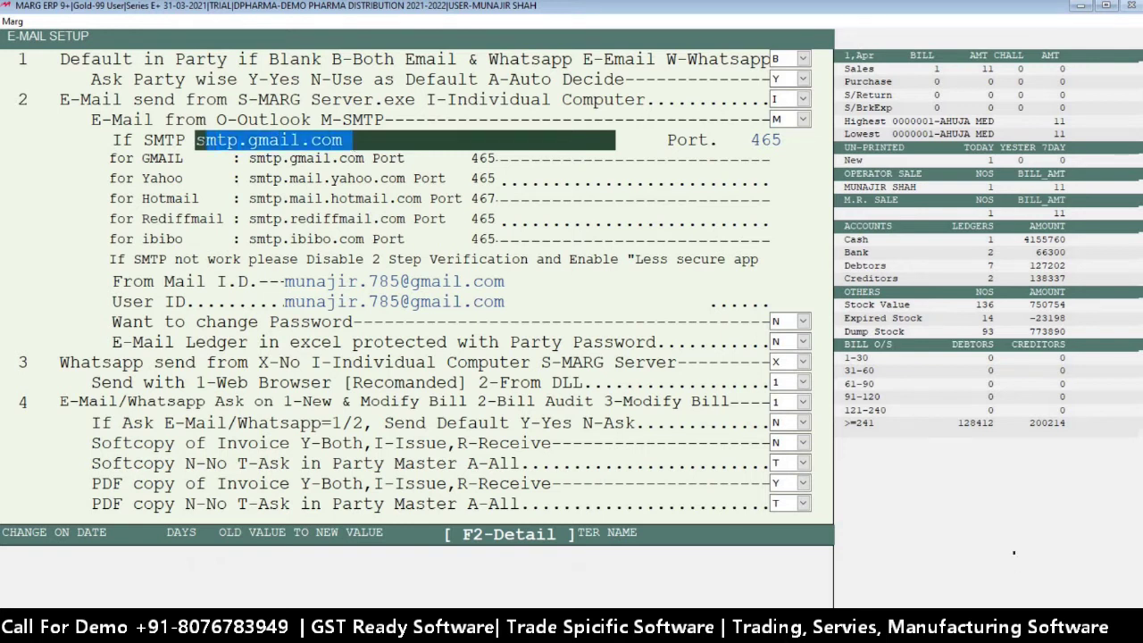
left_click(231, 140)
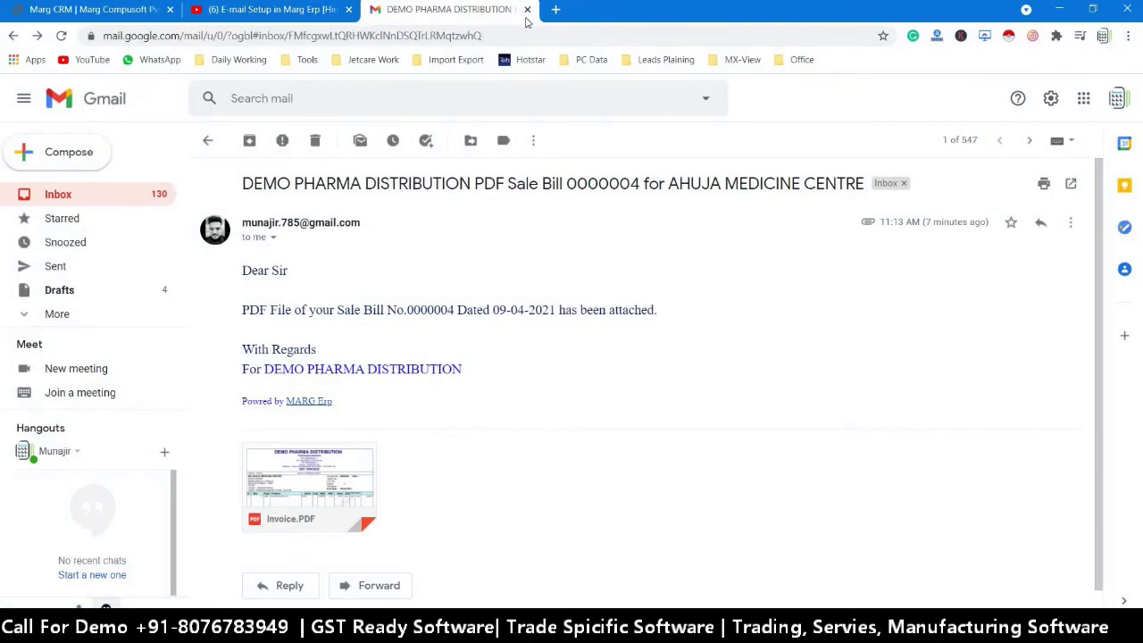
Switch to the Chrome browser and search Google in a new tab for "gmail smtp server and port"
left_click(556, 10)
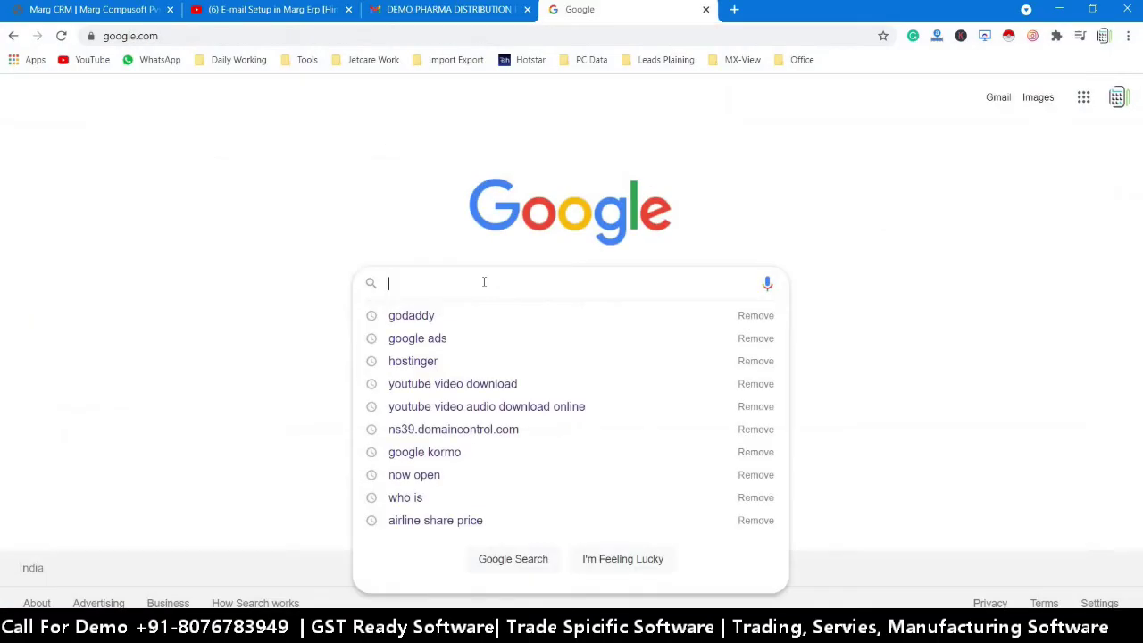
type("GM")
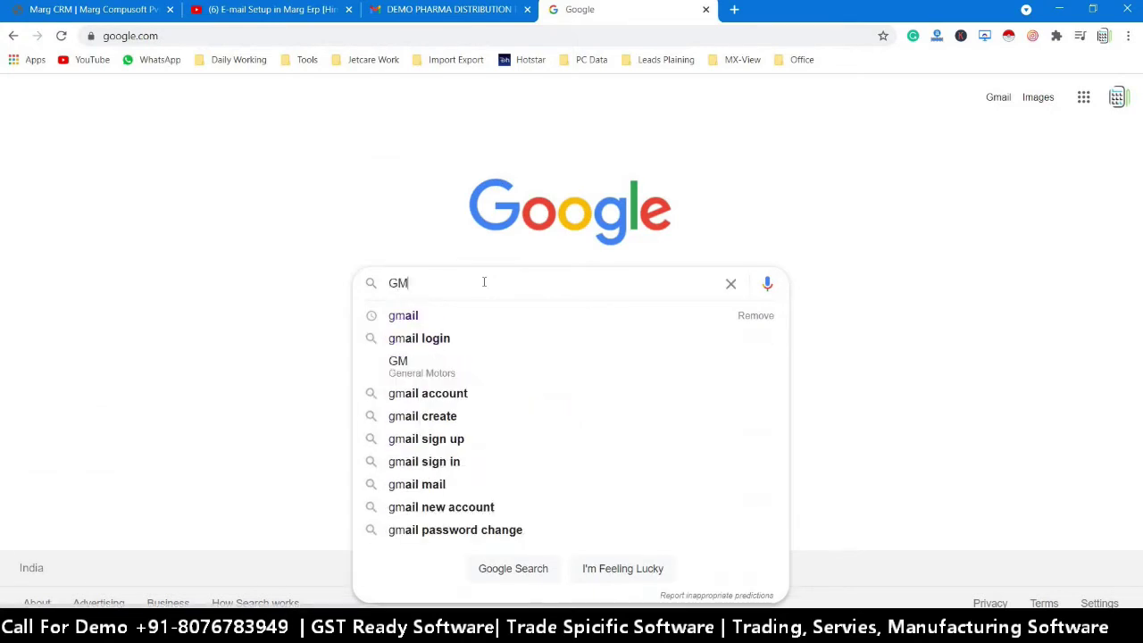
type("AIL STP")
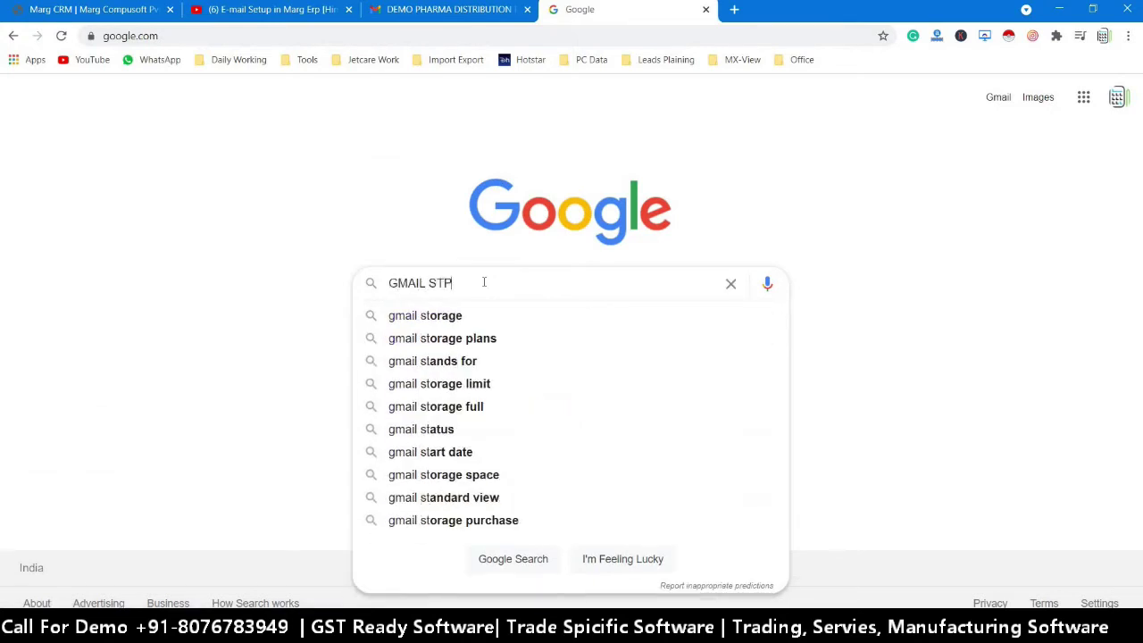
key("Down")
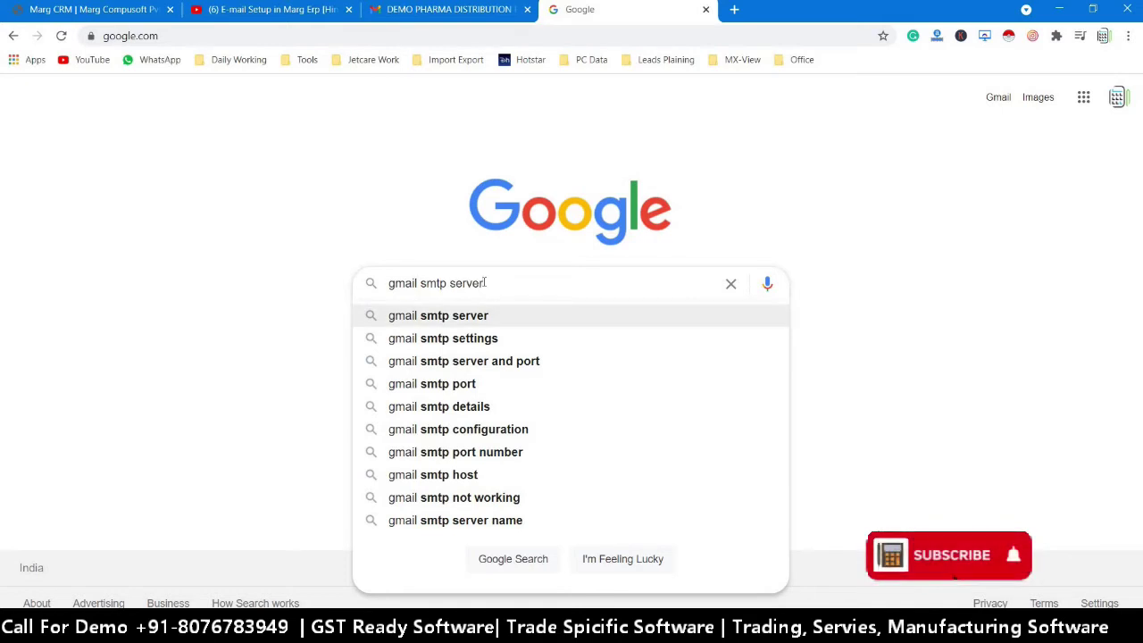
key("Down")
key("Down")
key("Return")
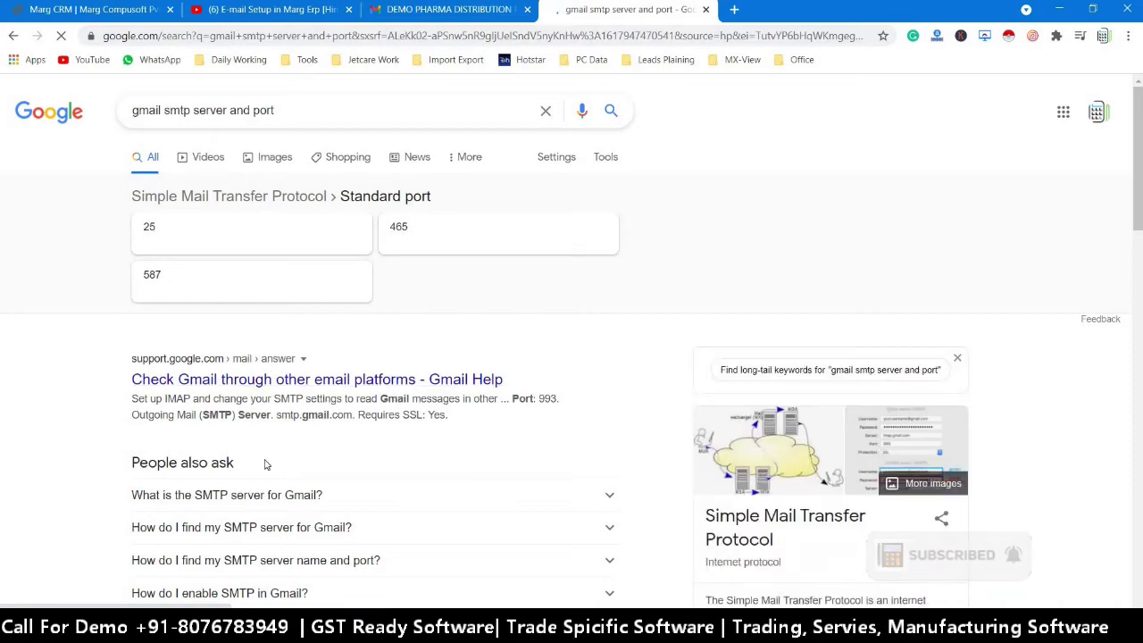
Open the Gmail Help result "Check Gmail through other email platforms"
scroll(268, 465, "down", 5)
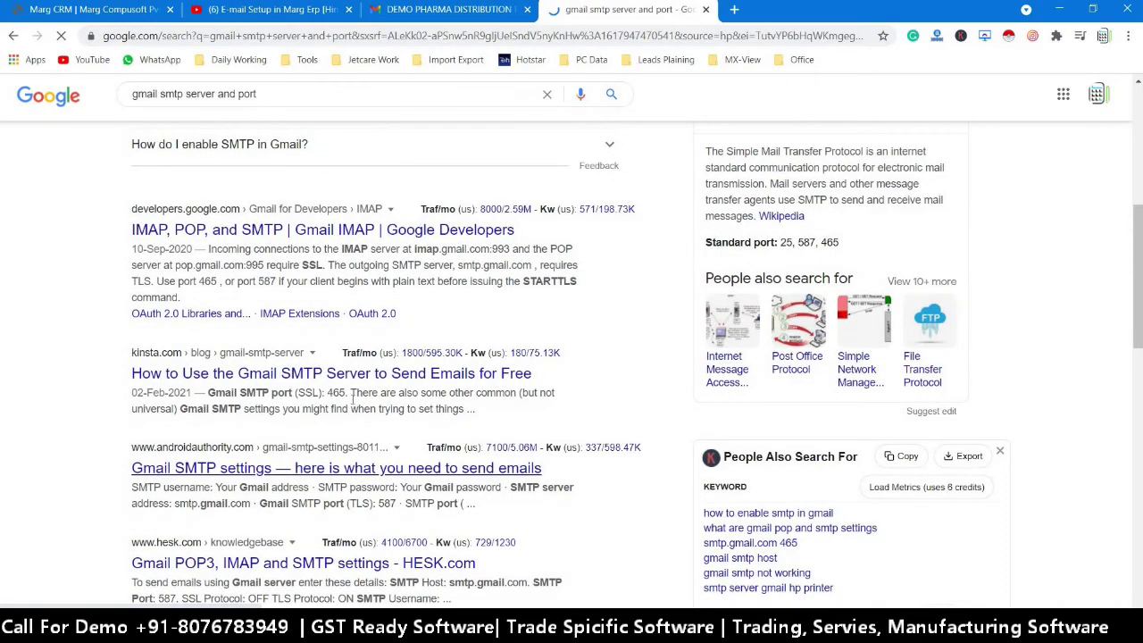
scroll(384, 401, "up", 8)
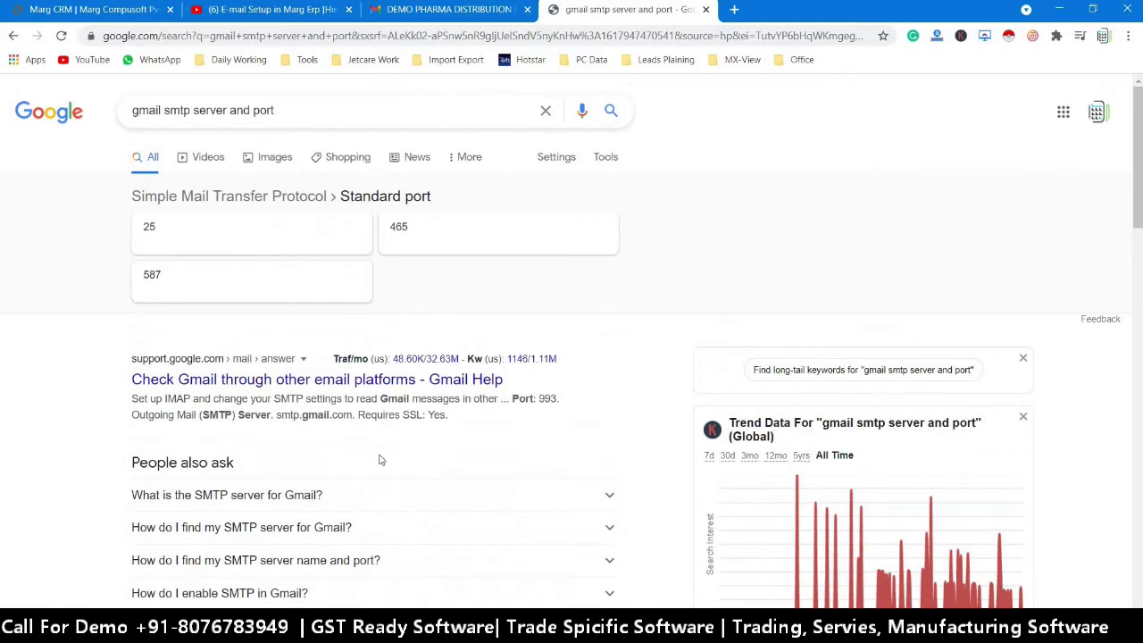
scroll(375, 451, "down", 1)
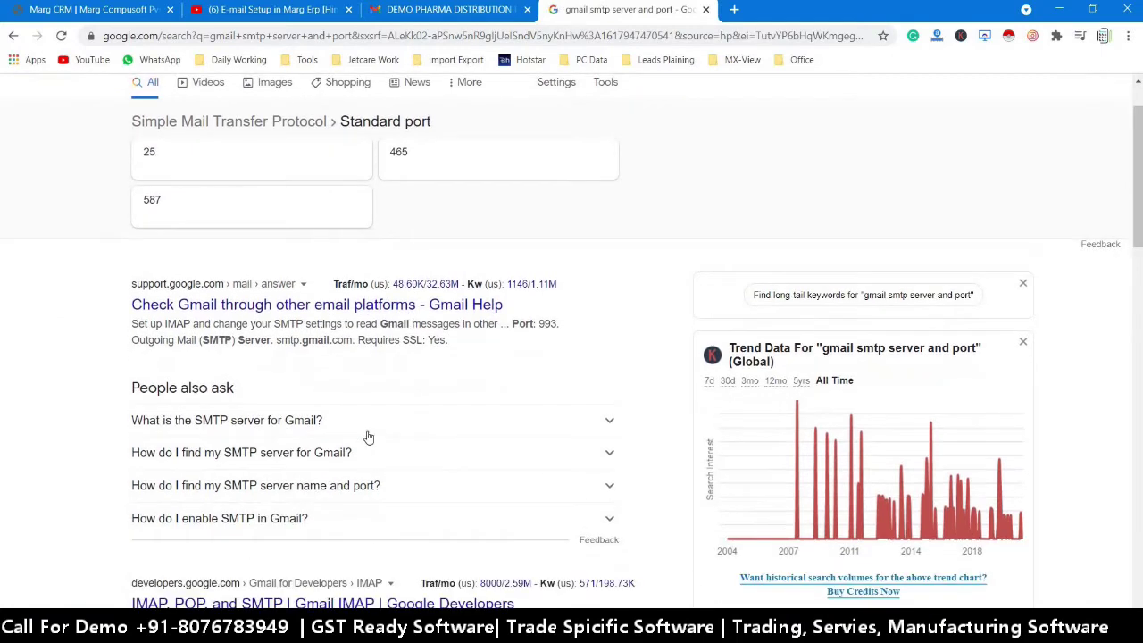
left_click(289, 307)
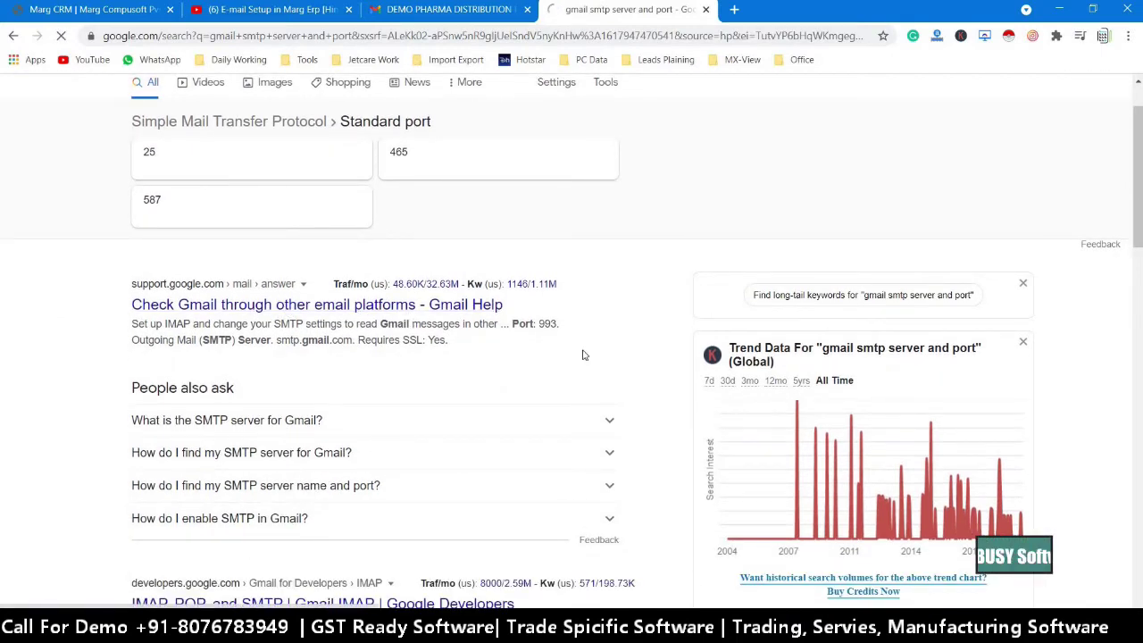
Examine the outgoing mail (SMTP) server address and its SSL port in the article's settings table
scroll(413, 459, "down", 3)
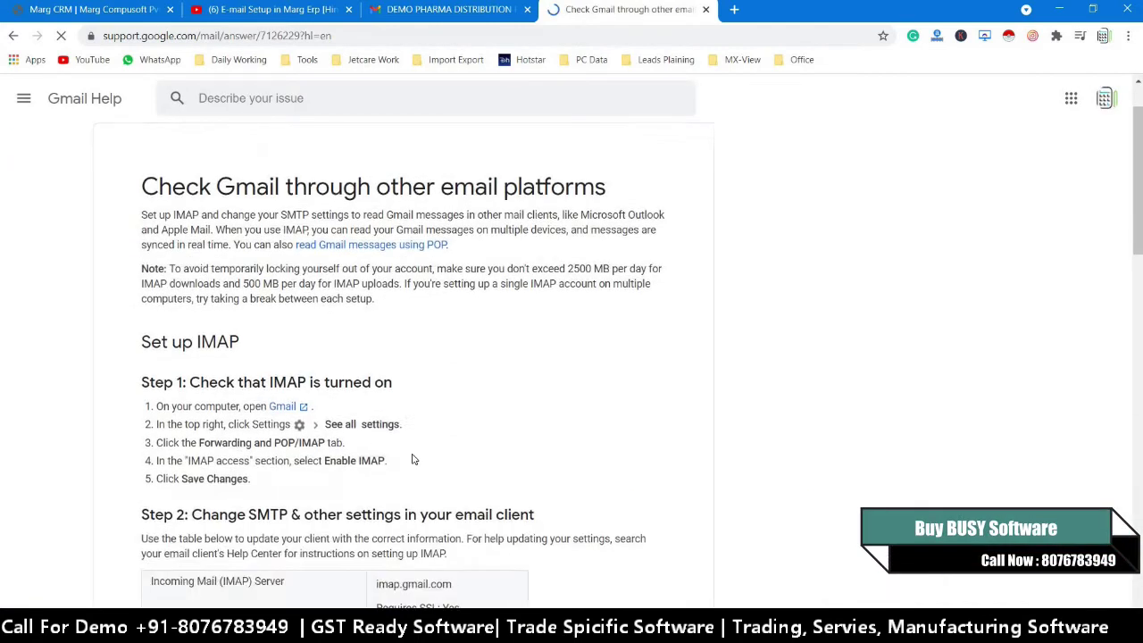
scroll(619, 441, "down", 2)
scroll(554, 505, "down", 1)
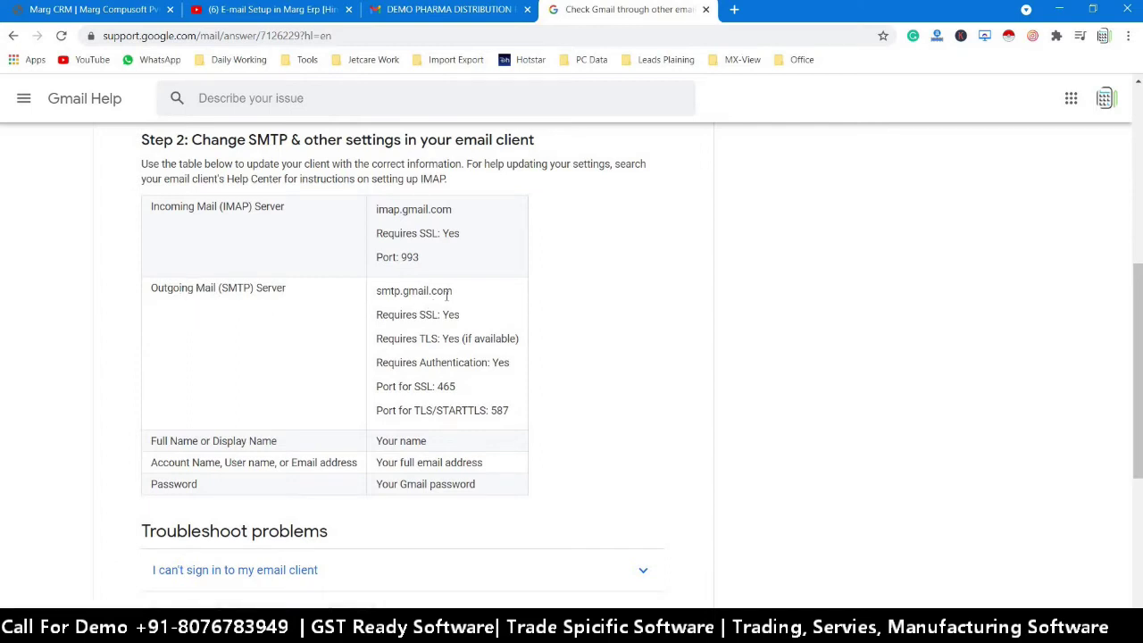
left_click_drag(451, 292, 378, 294)
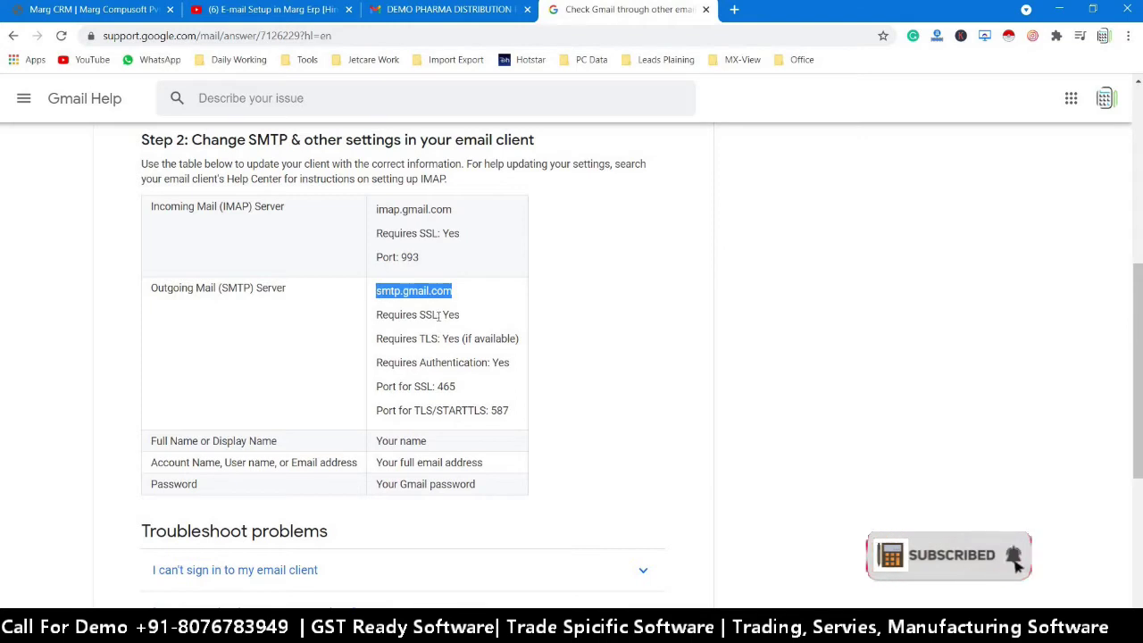
scroll(452, 376, "down", 1)
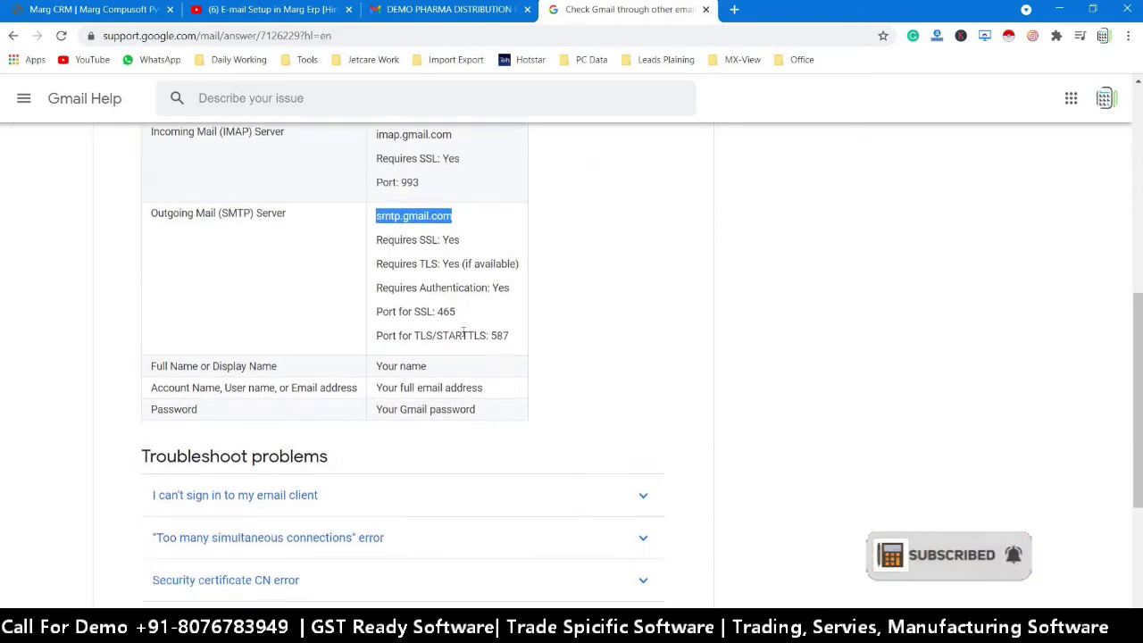
left_click(463, 313)
left_click_drag(464, 313, 377, 305)
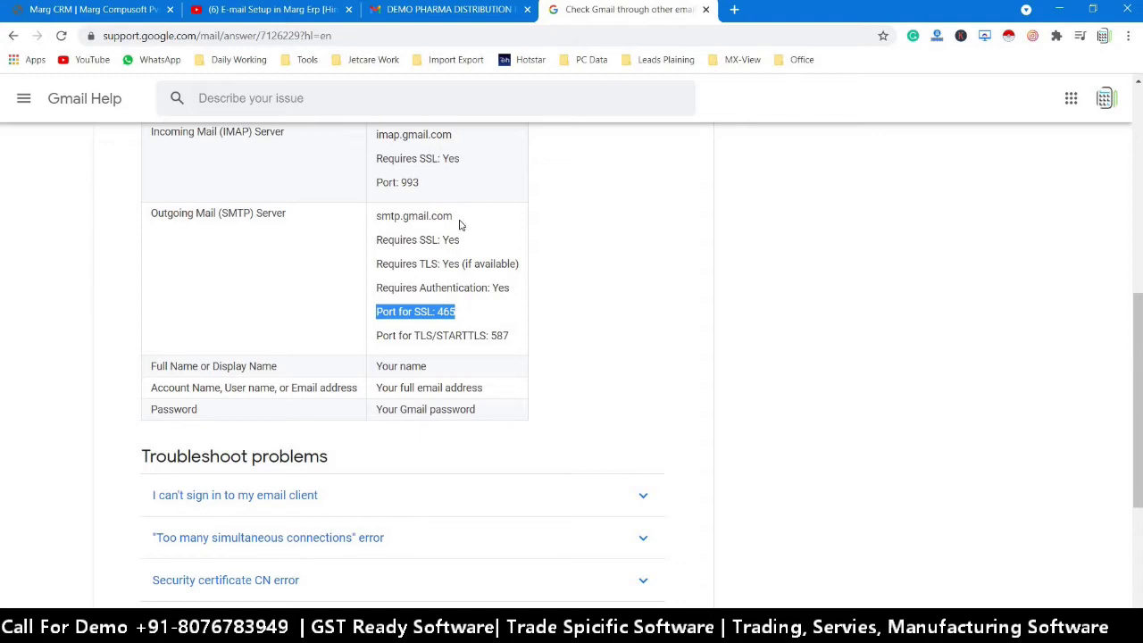
left_click_drag(461, 224, 360, 214)
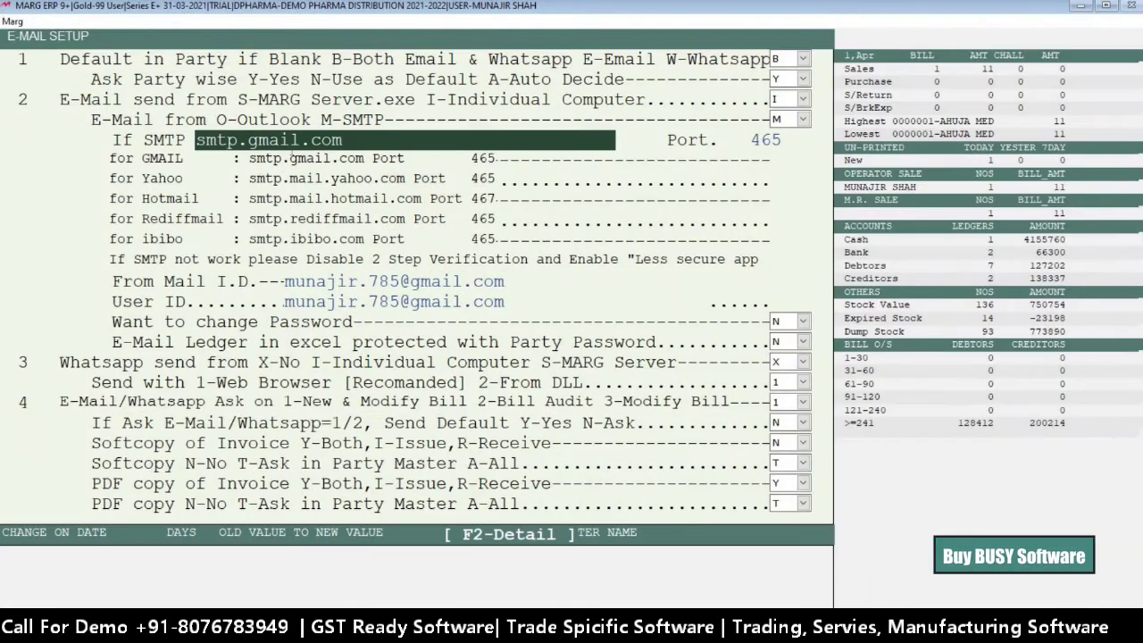
Switch back to Marg ERP and accept the existing SMTP server, port, sender mail ID and user ID
key("Return")
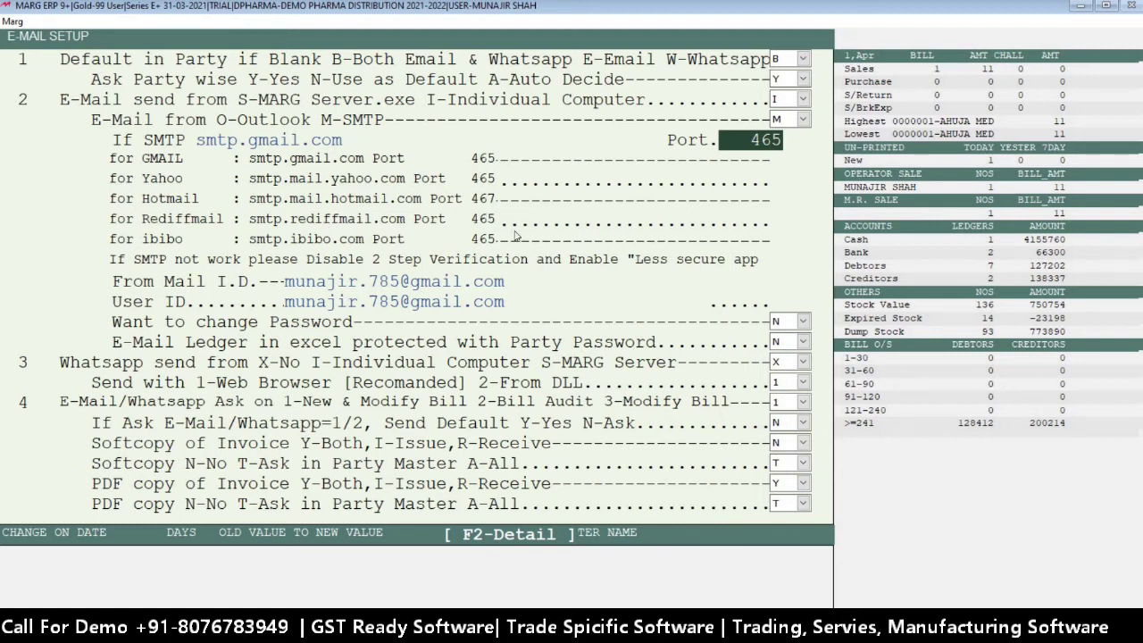
key("Return")
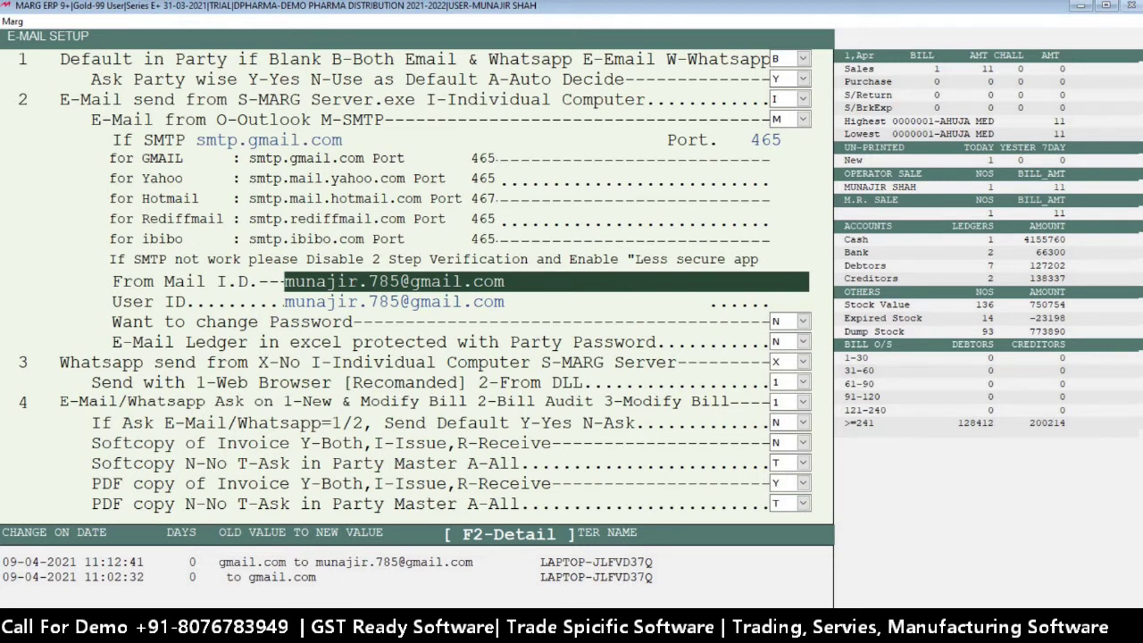
key("Return")
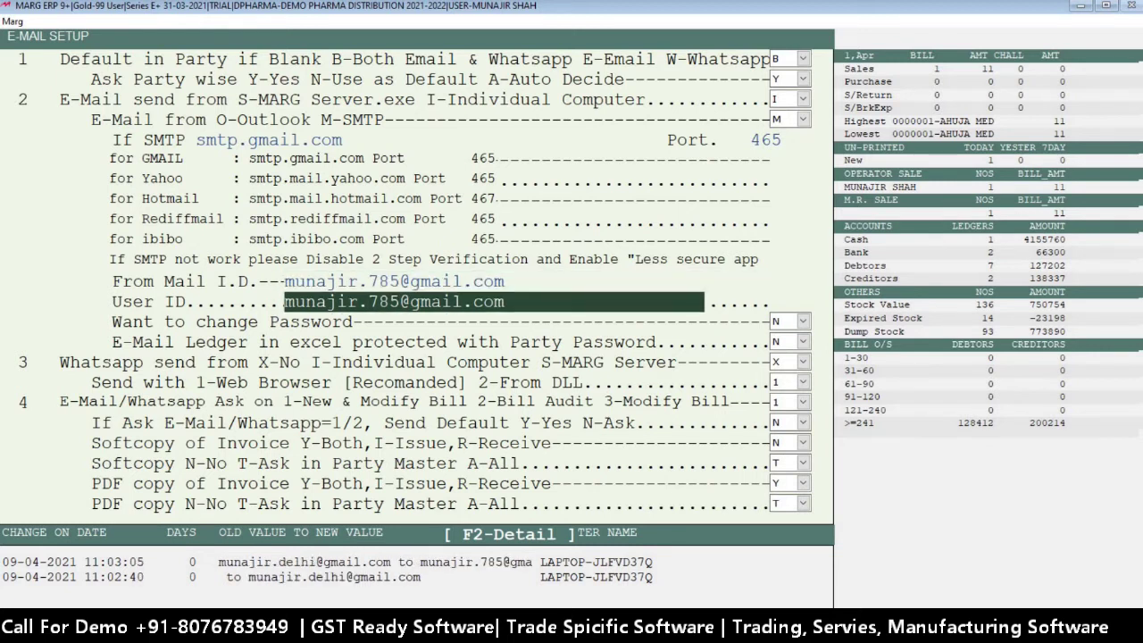
key("Return")
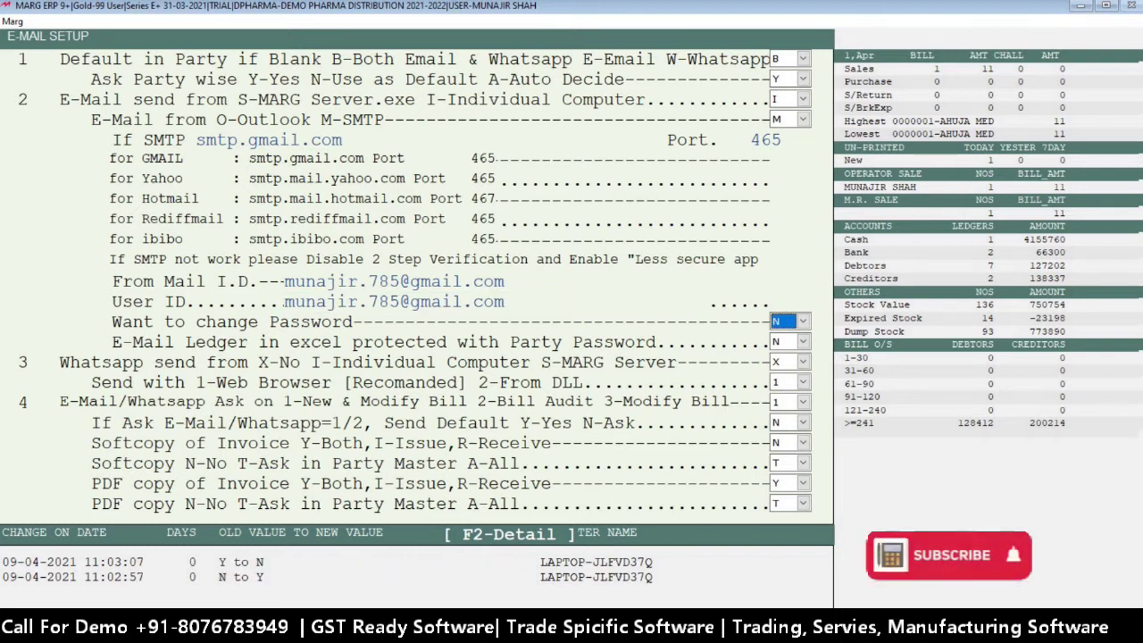
Choose to change the e-mail password, enter the mail account password and re-enter it for confirmation
key("y")
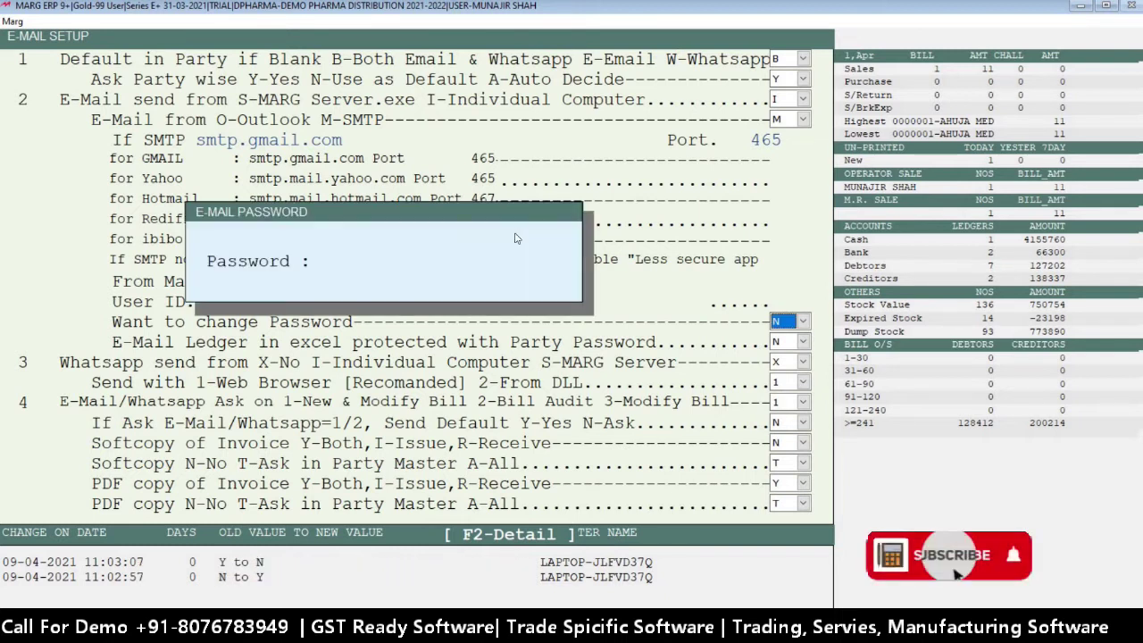
type("*******")
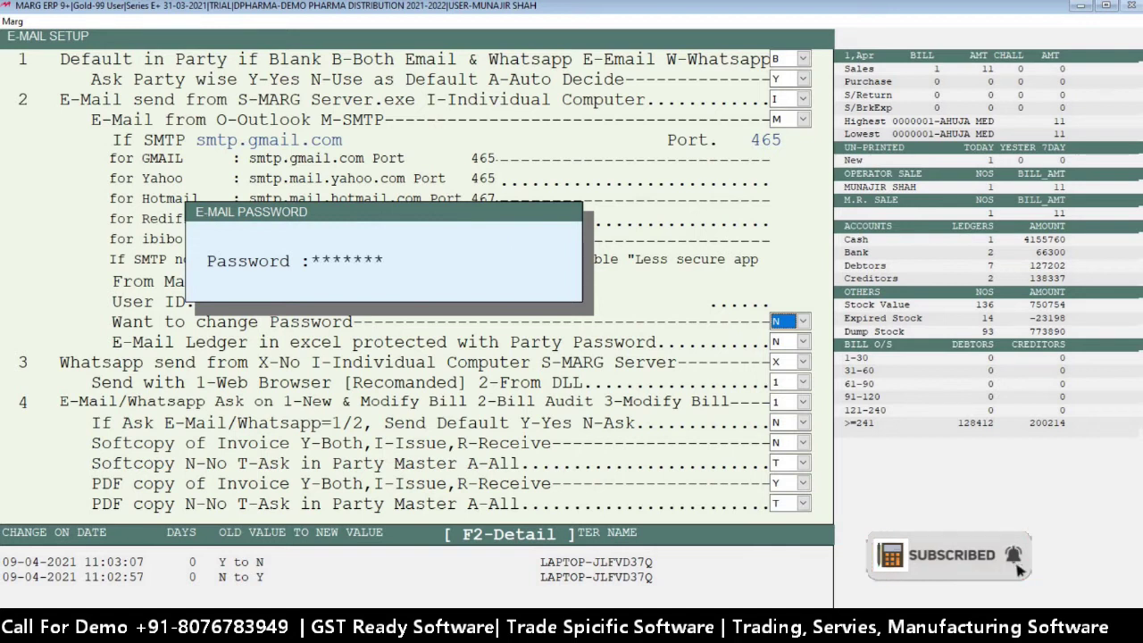
type("*****")
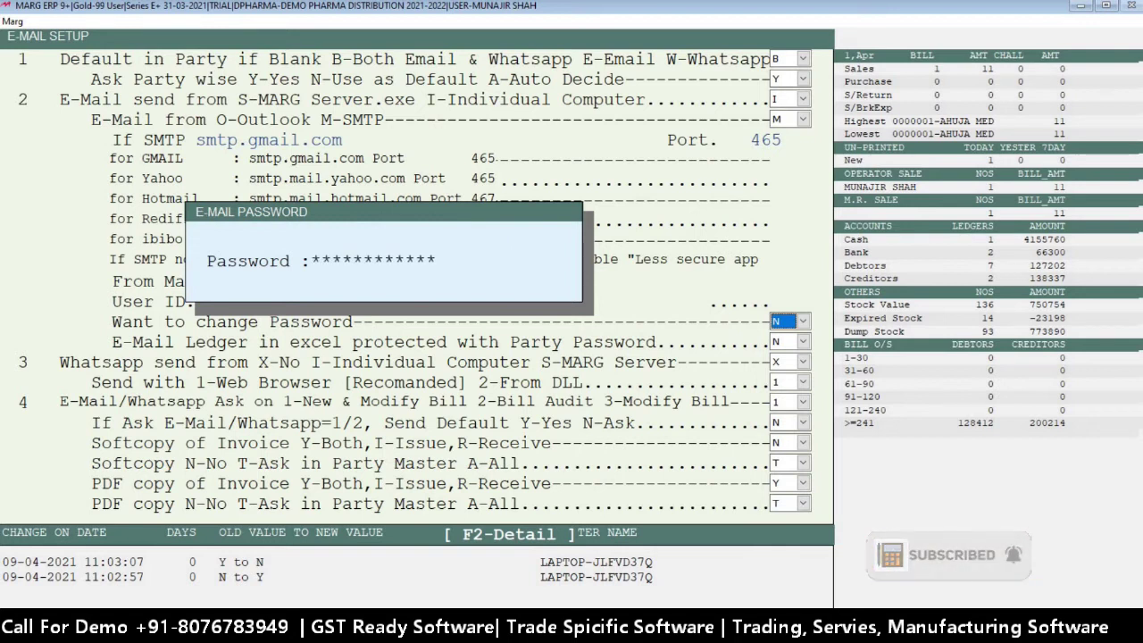
key("Return")
type("******")
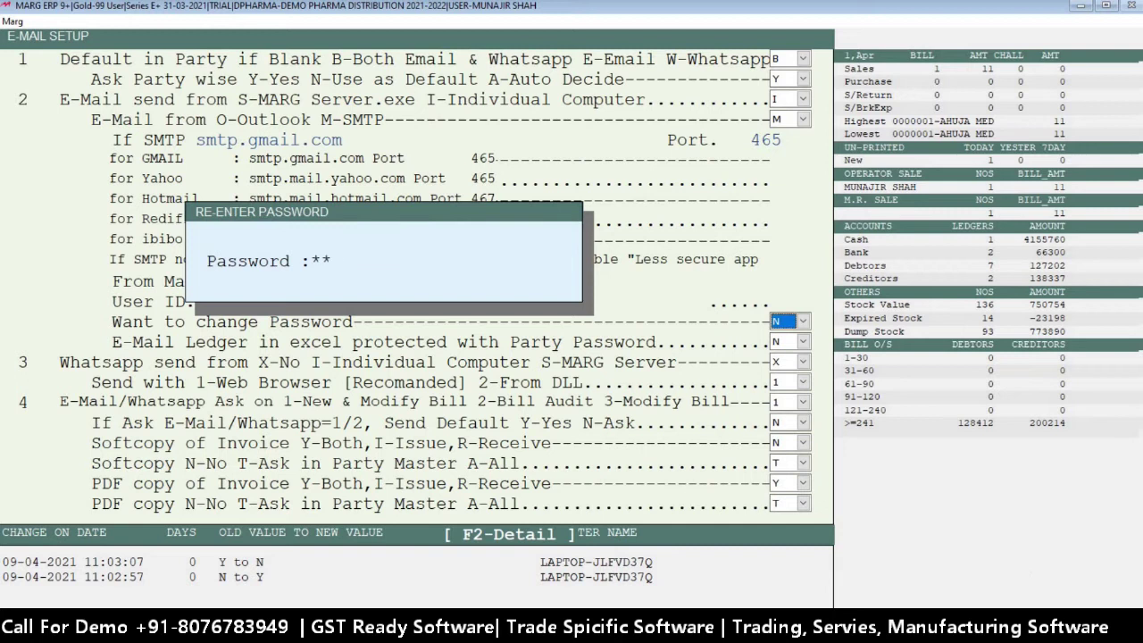
type("******")
key("Return")
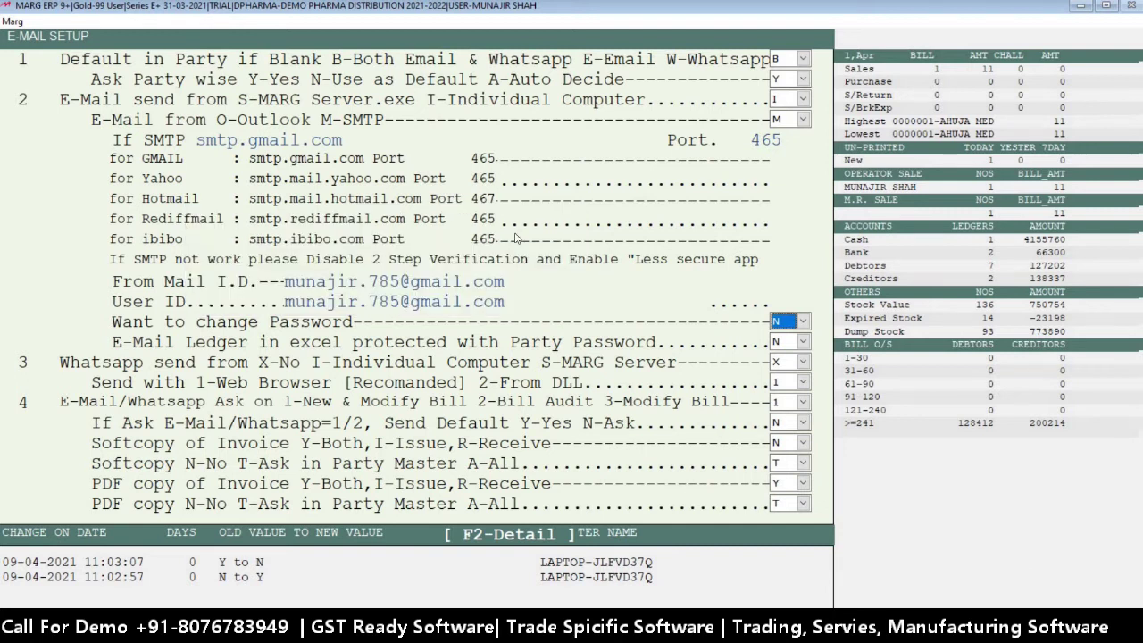
Keep the ledger password protection at N, WhatsApp sending at X and the send-with method at 1
key("Return")
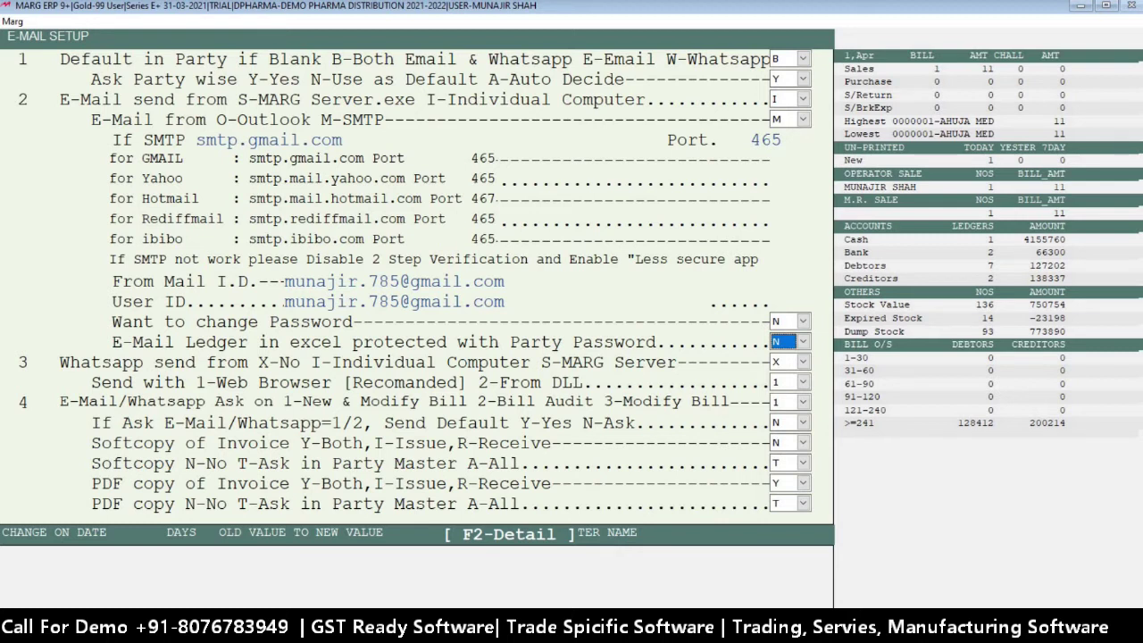
left_click(782, 361)
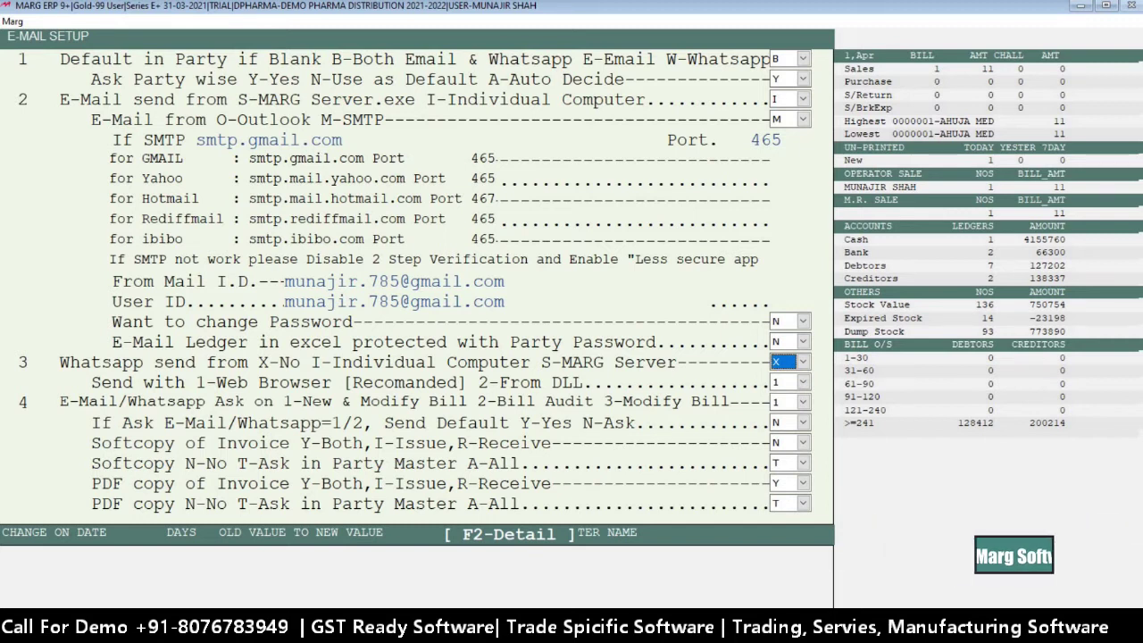
key("Return")
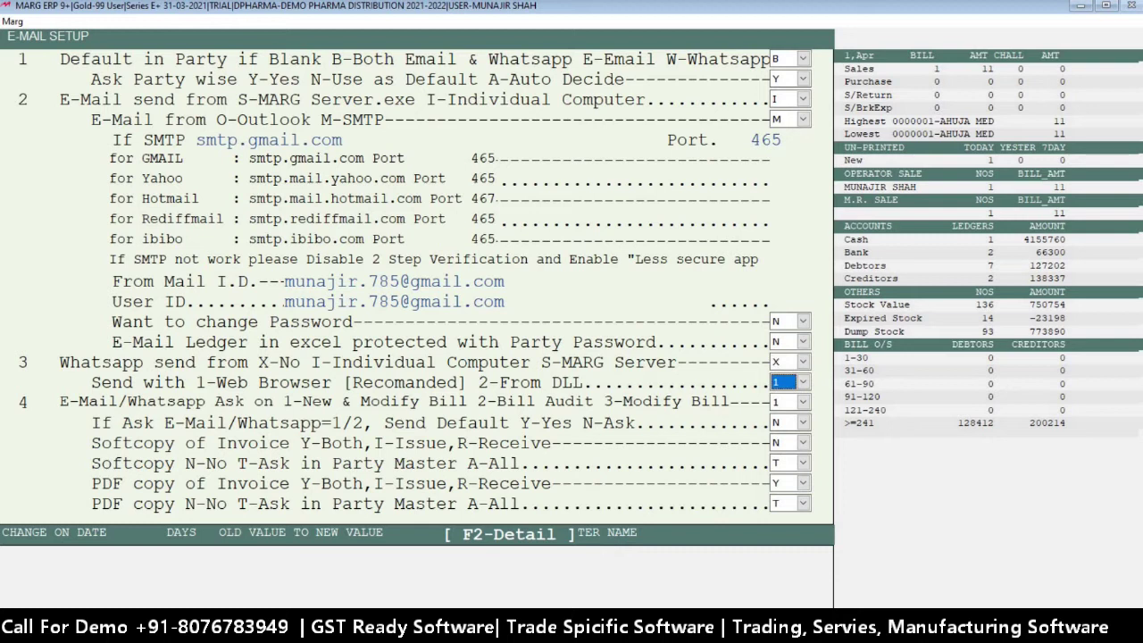
key("Return")
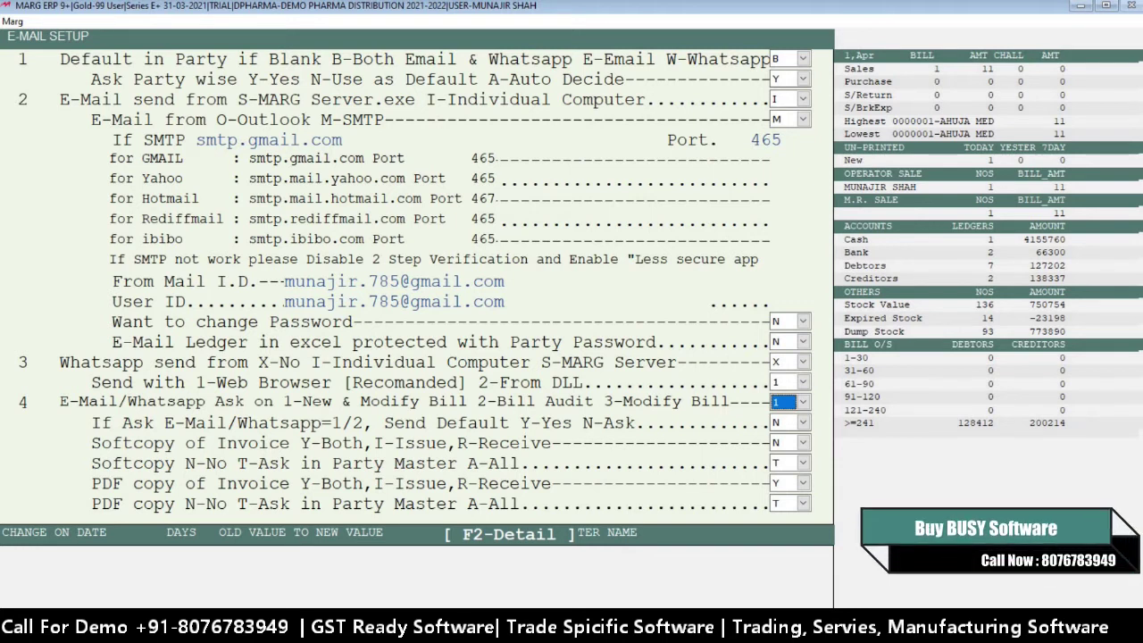
Accept the remaining bill-sending options, with softcopy of invoice N and T and PDF copy of invoice Y and T, and close the setup
left_click(782, 423)
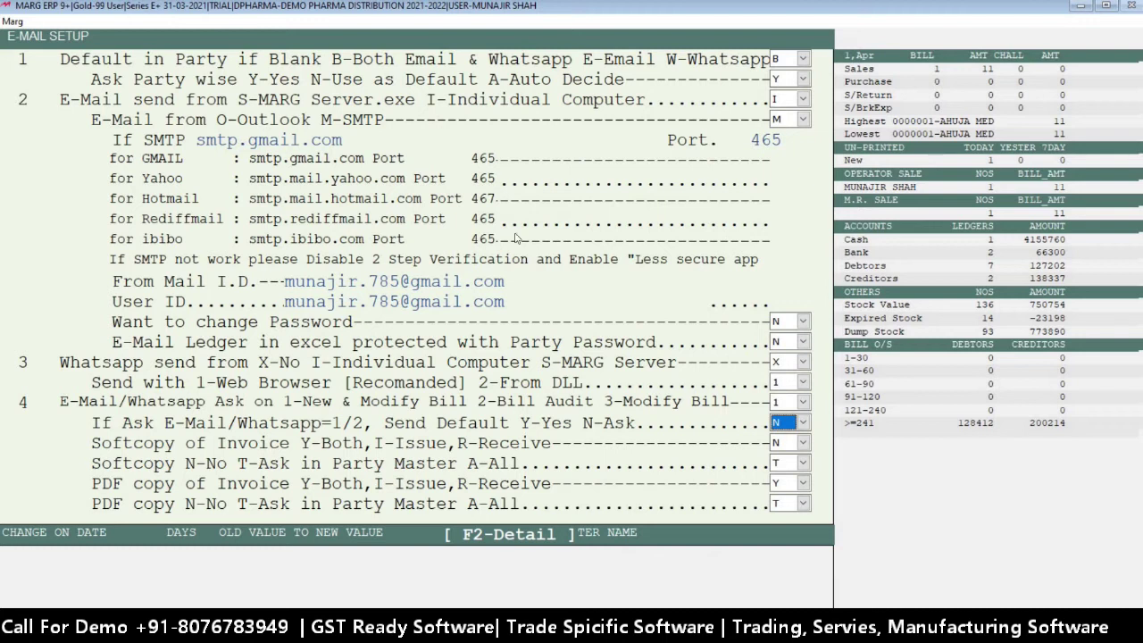
key("Return")
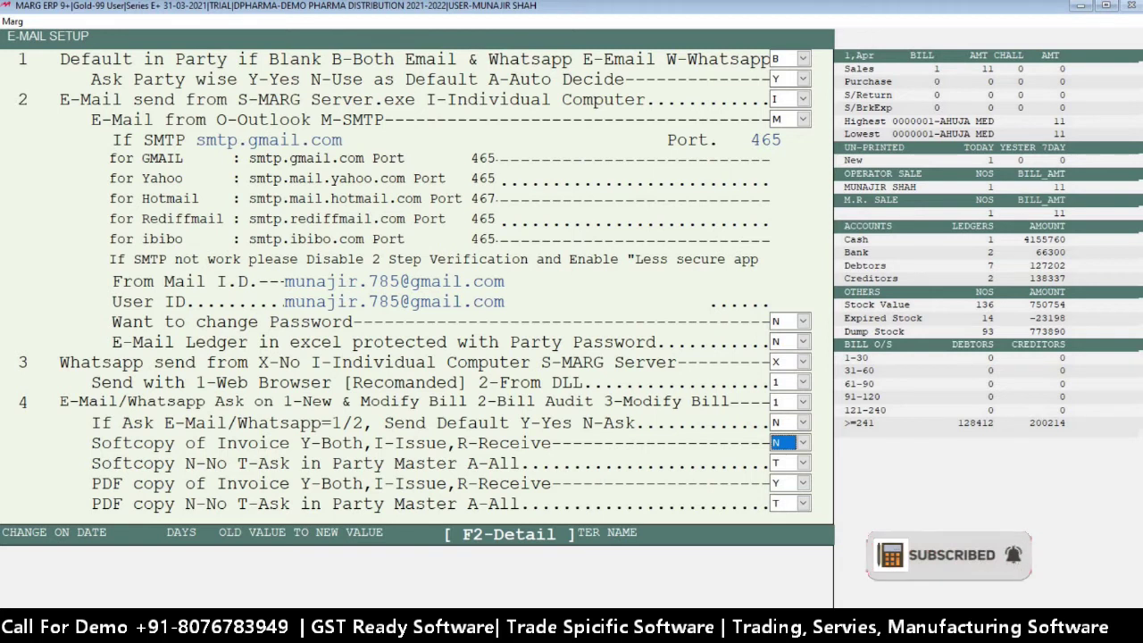
left_click(783, 463)
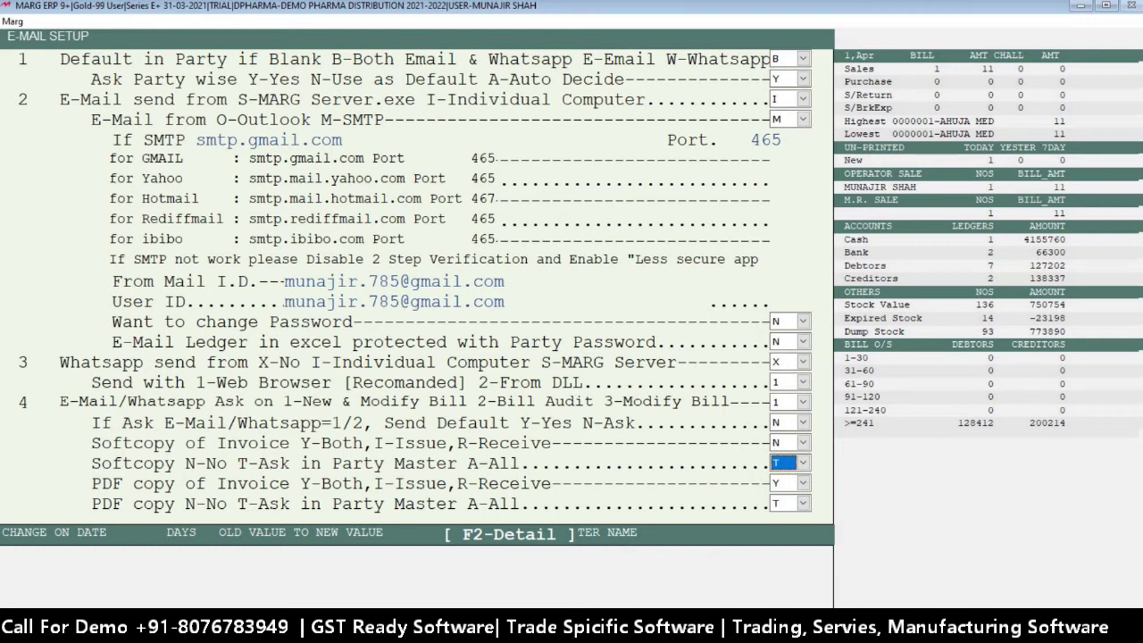
key("Return")
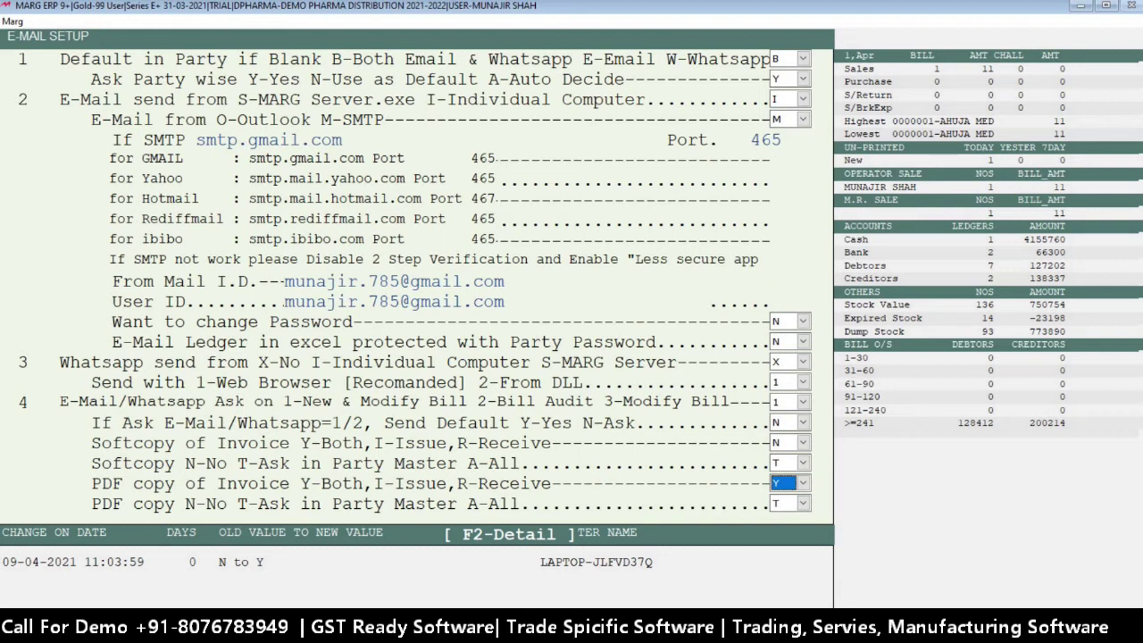
key("Return")
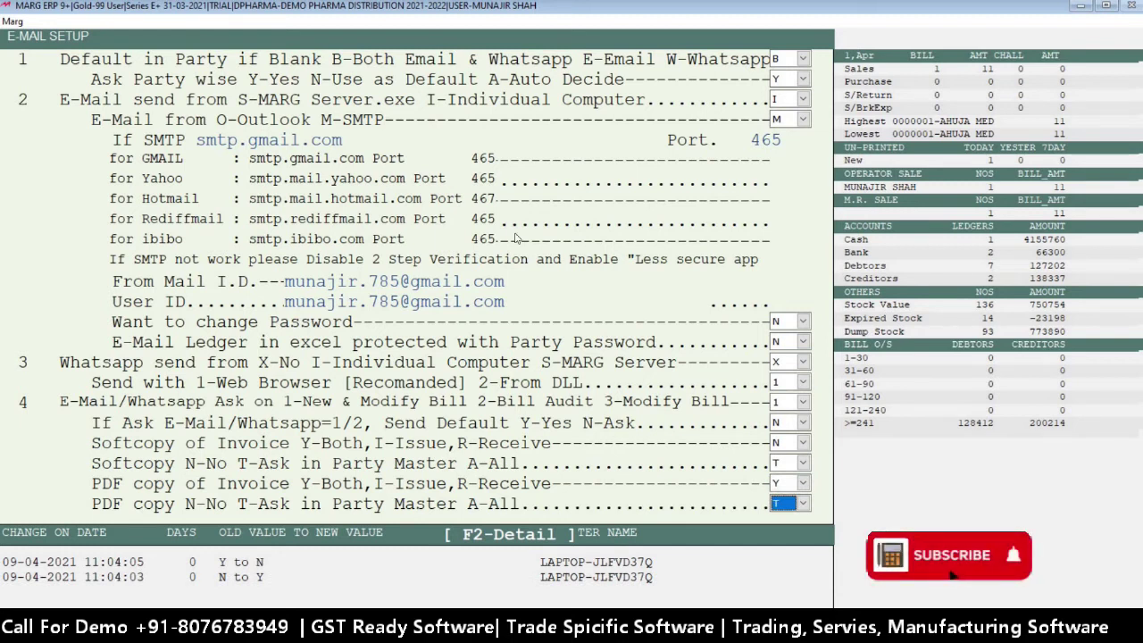
key("Return")
key("Return")
key("Escape")
Leave the Control Room and open a new sale entry with the ledger list
key("Home")
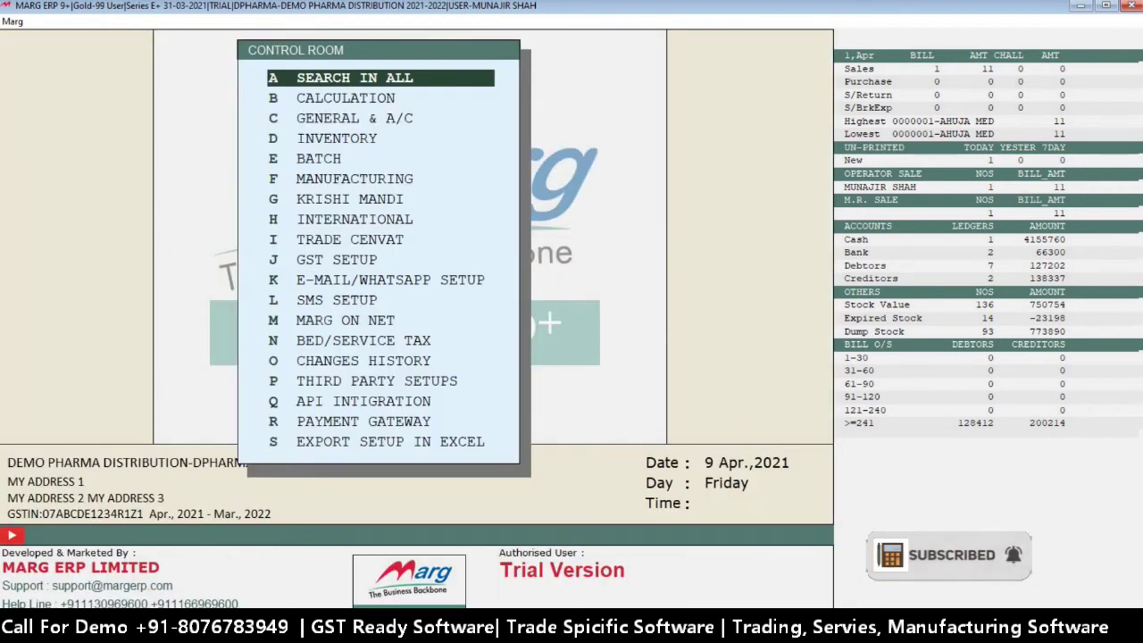
key("Escape")
key("Return")
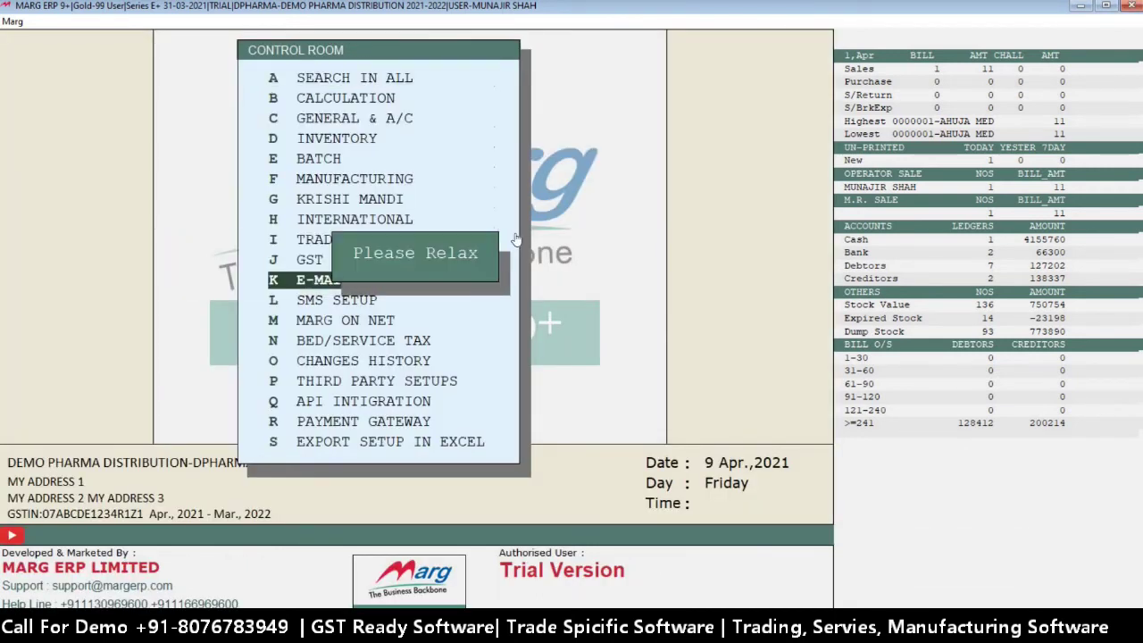
key("Return")
key("Return")
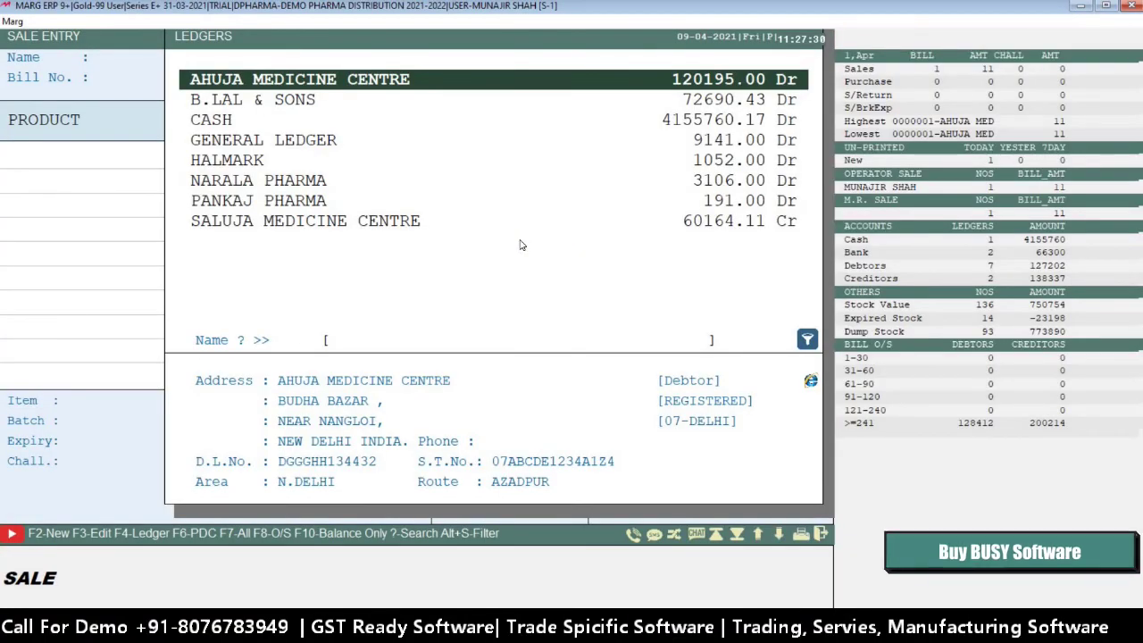
Open the ledger detail of AHUJA MEDICINE CENTRE for modification, check its e-mail address and close it
key("F4")
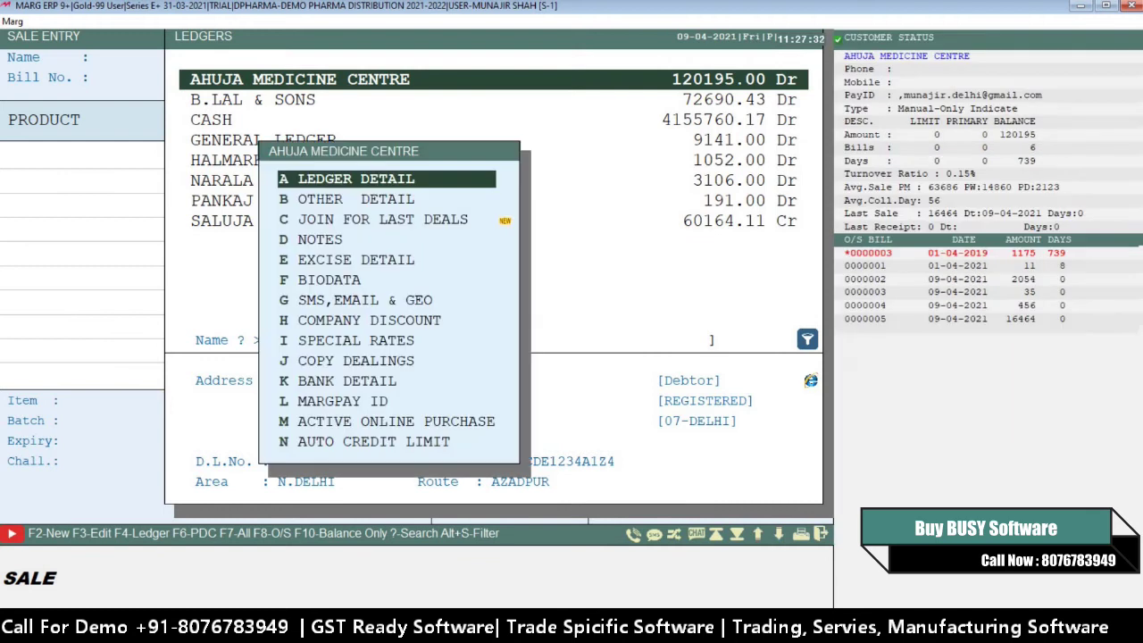
key("Return")
key("Right")
key("Return")
key("Return")
key("Return")
key("Return")
key("Return")
key("Return")
key("Return")
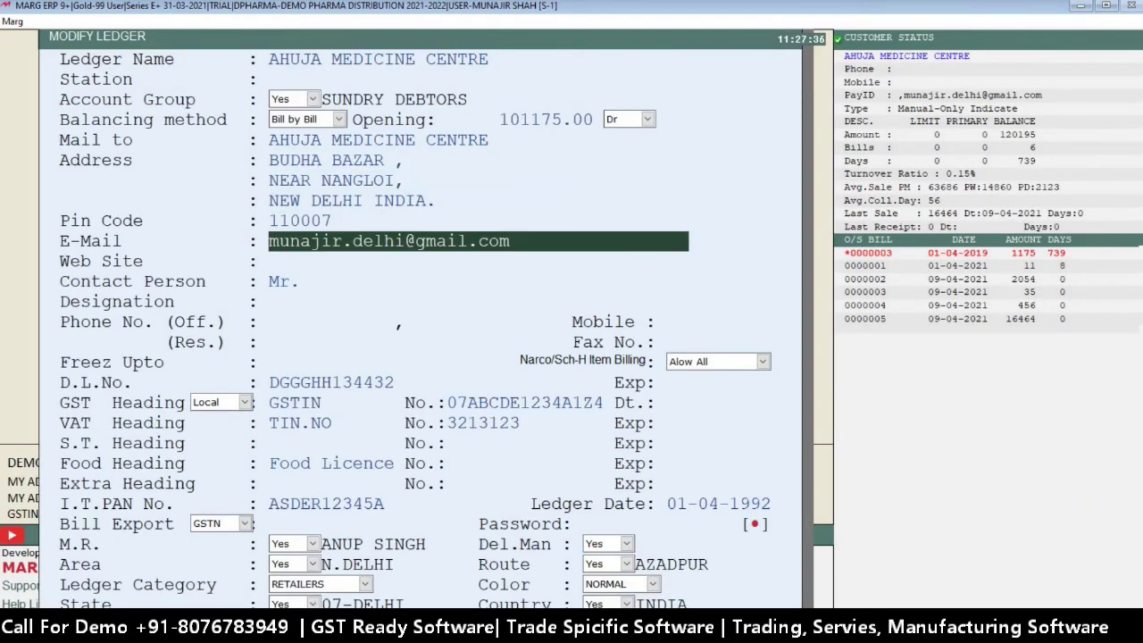
key("Return")
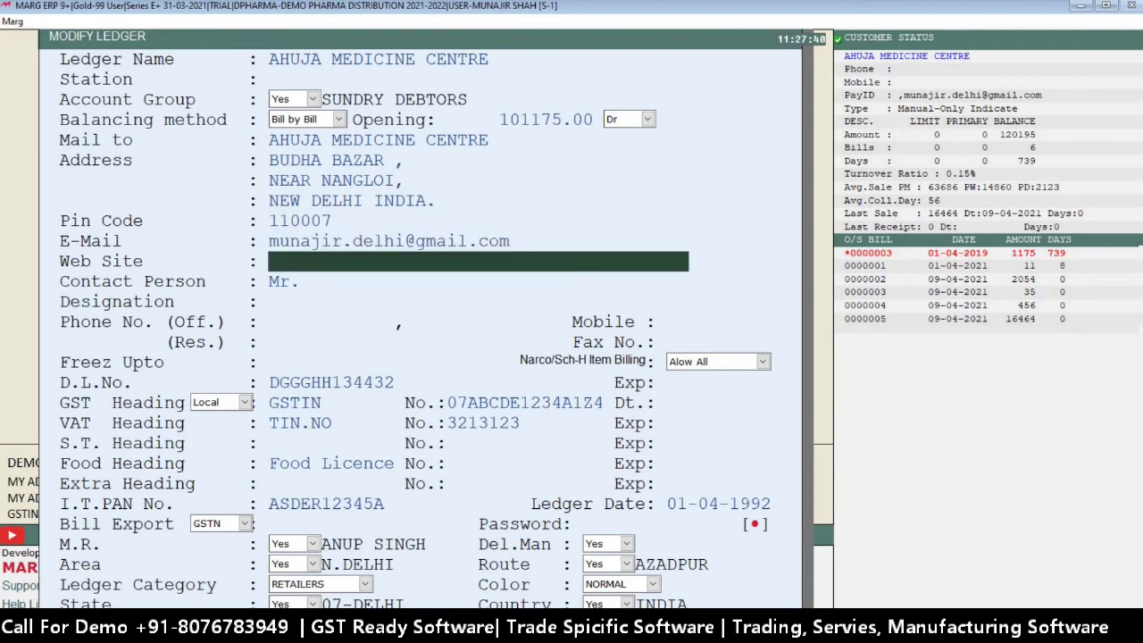
key("Up")
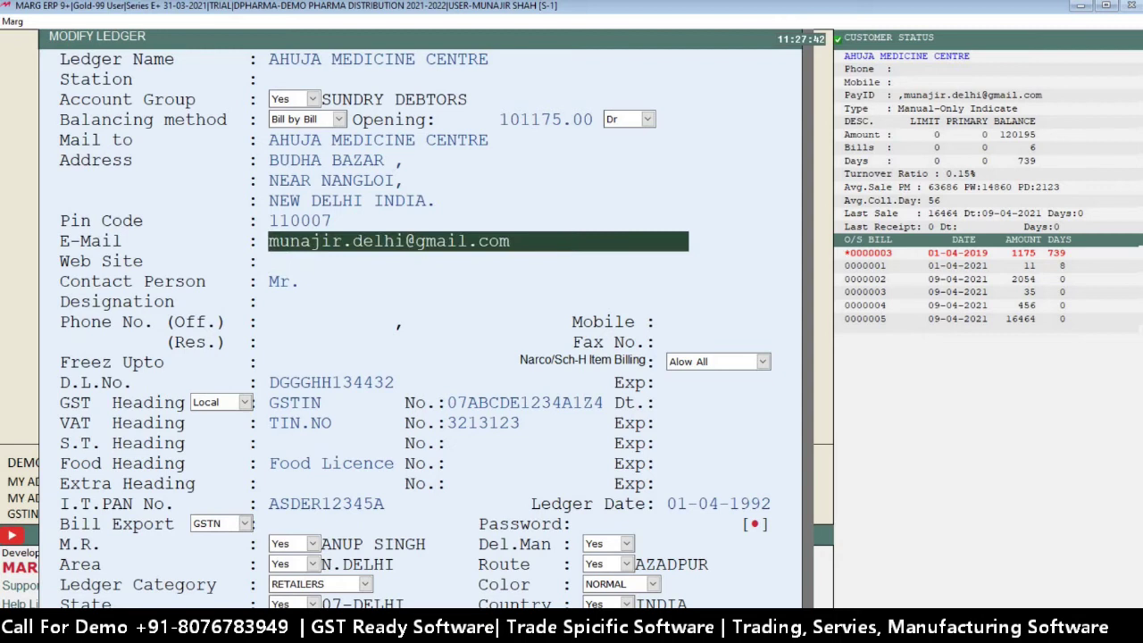
key("Down")
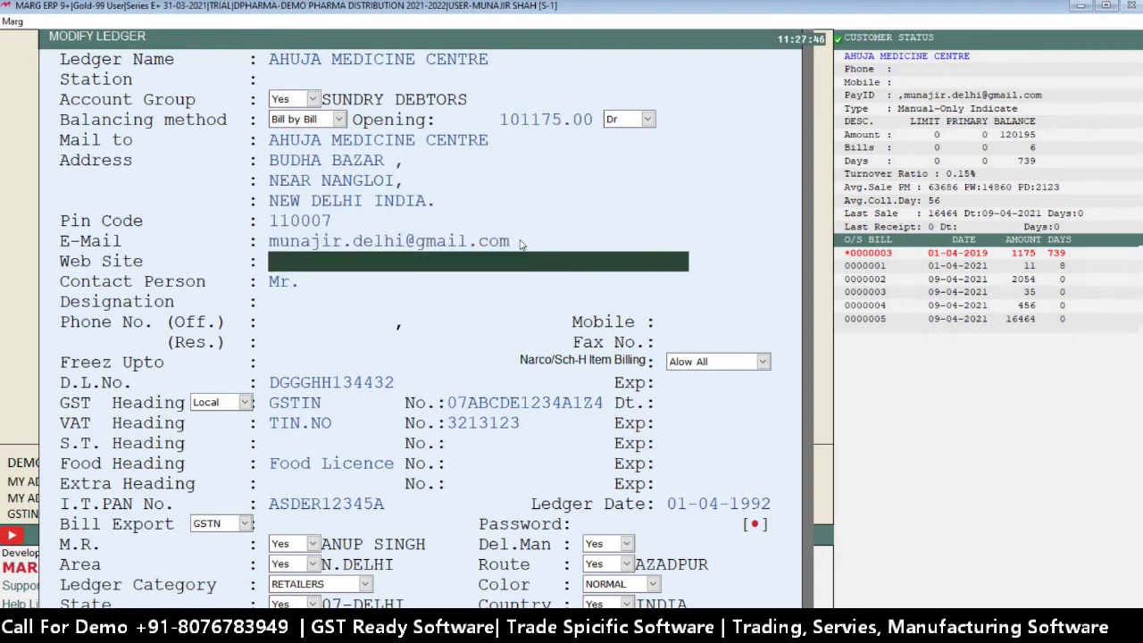
key("Escape")
Select AHUJA MEDICINE CENTRE for the bill and add BETNESOL INJ. from batch 2344 with quantity 6 and rate 566
key("Return")
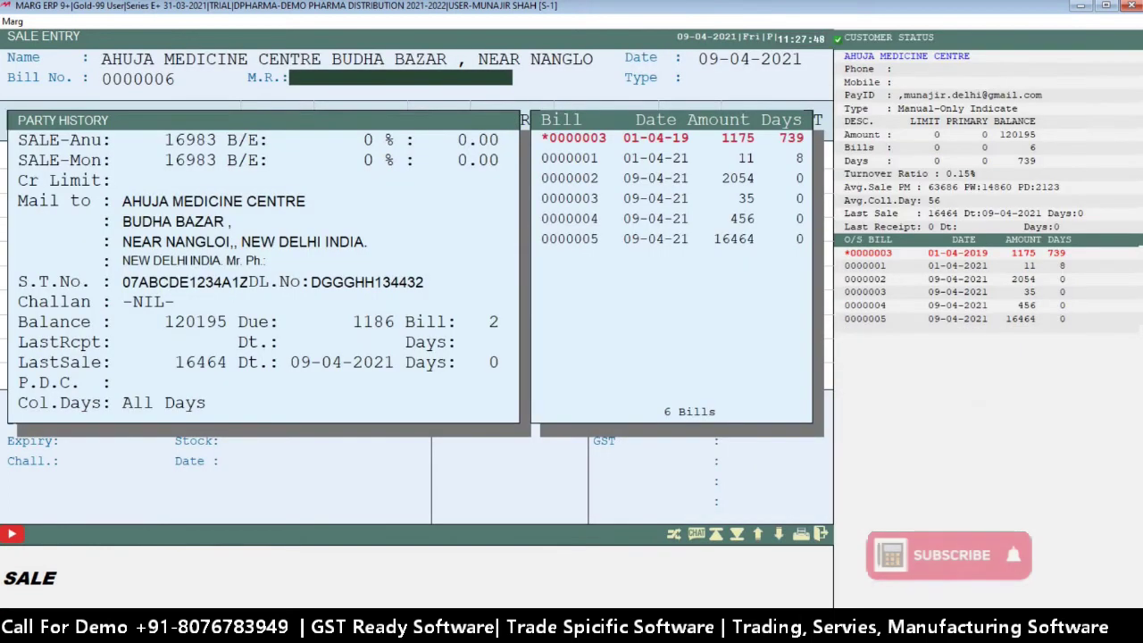
key("Return")
key("Return")
key("Return")
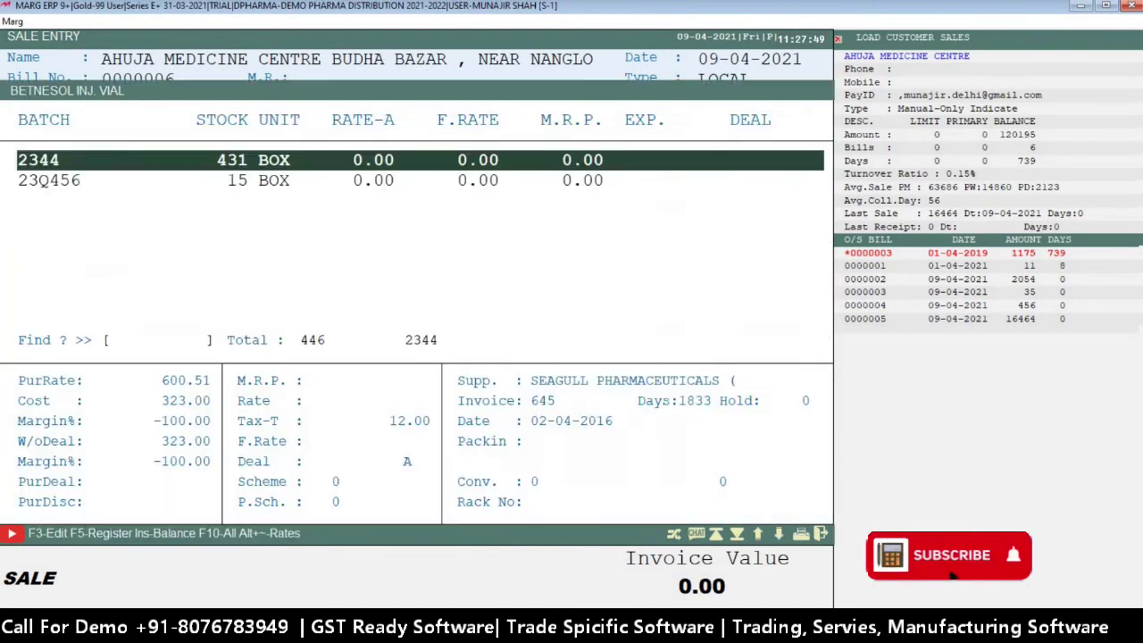
key("Return")
type("6")
key("Return")
type("566")
key("Return")
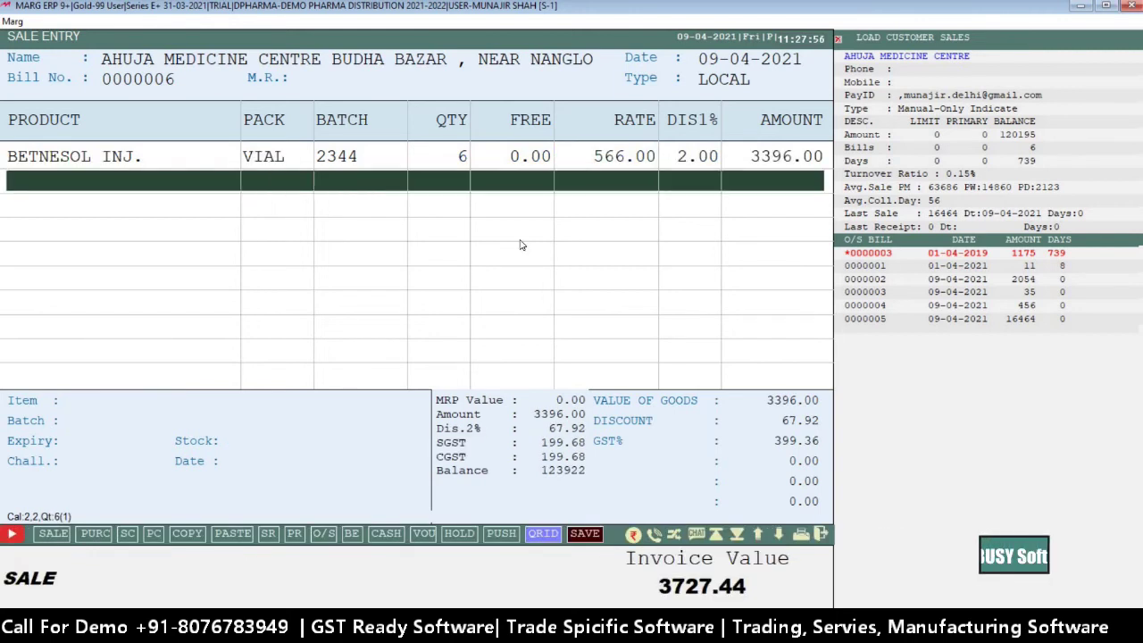
Save the bill without printing, send its PDF by mail and leave the sale entry
key("Escape")
key("Return")
key("Return")
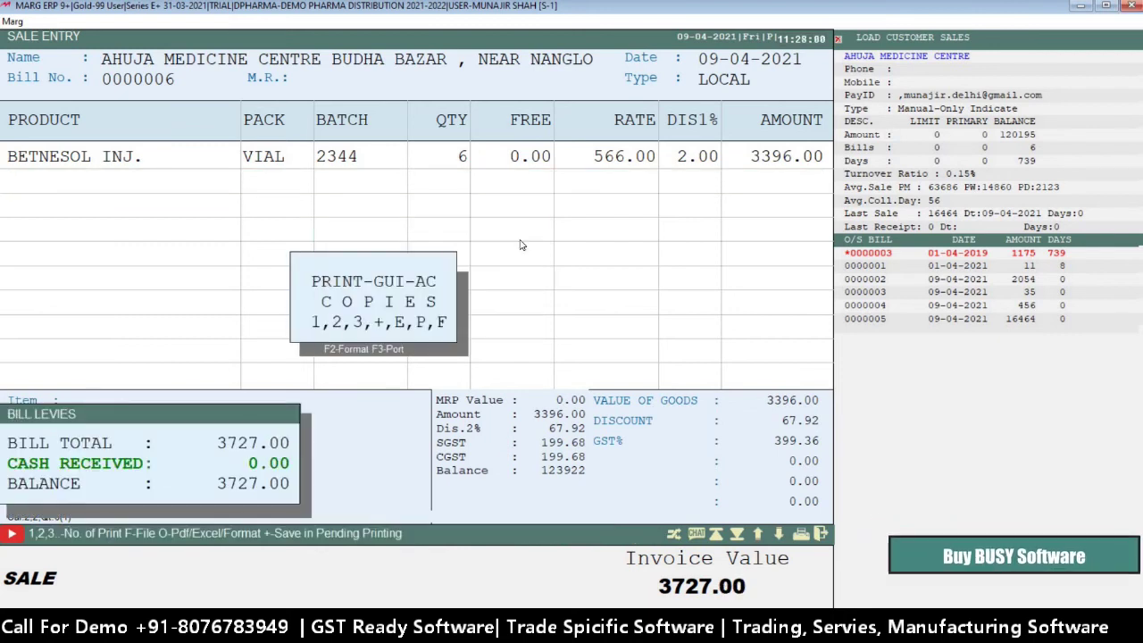
key("Escape")
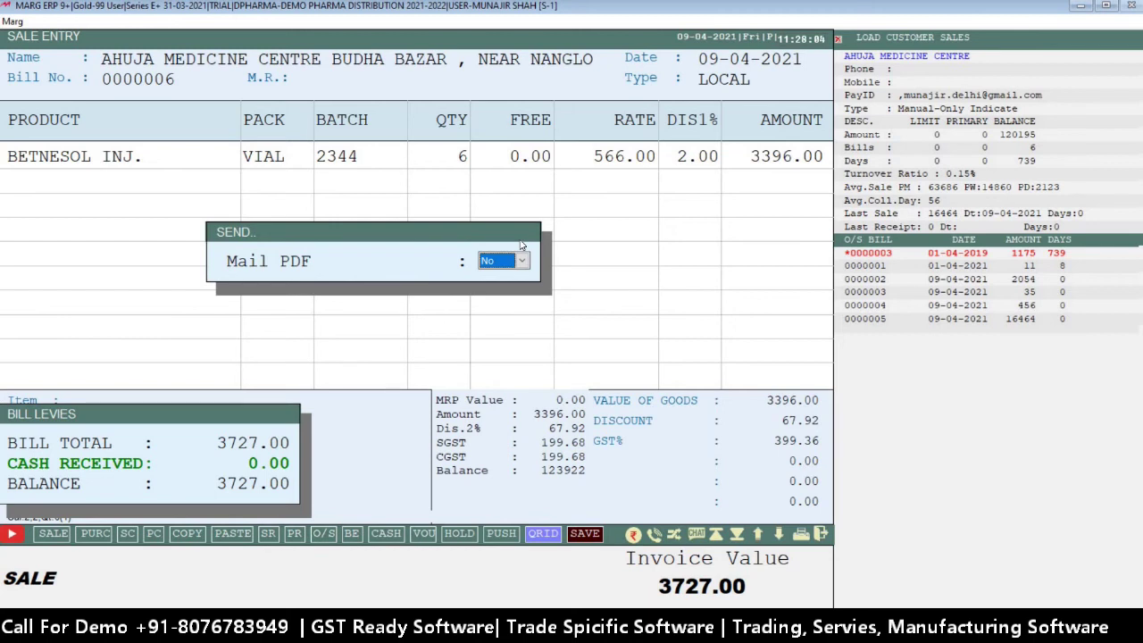
key("Return")
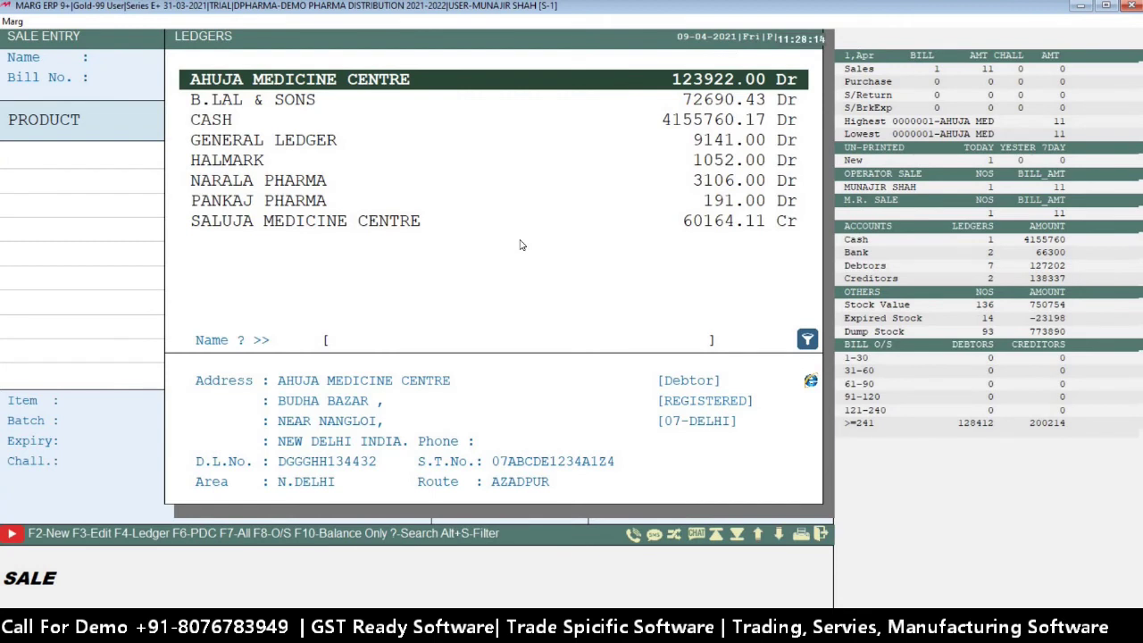
key("Escape")
key("Escape")
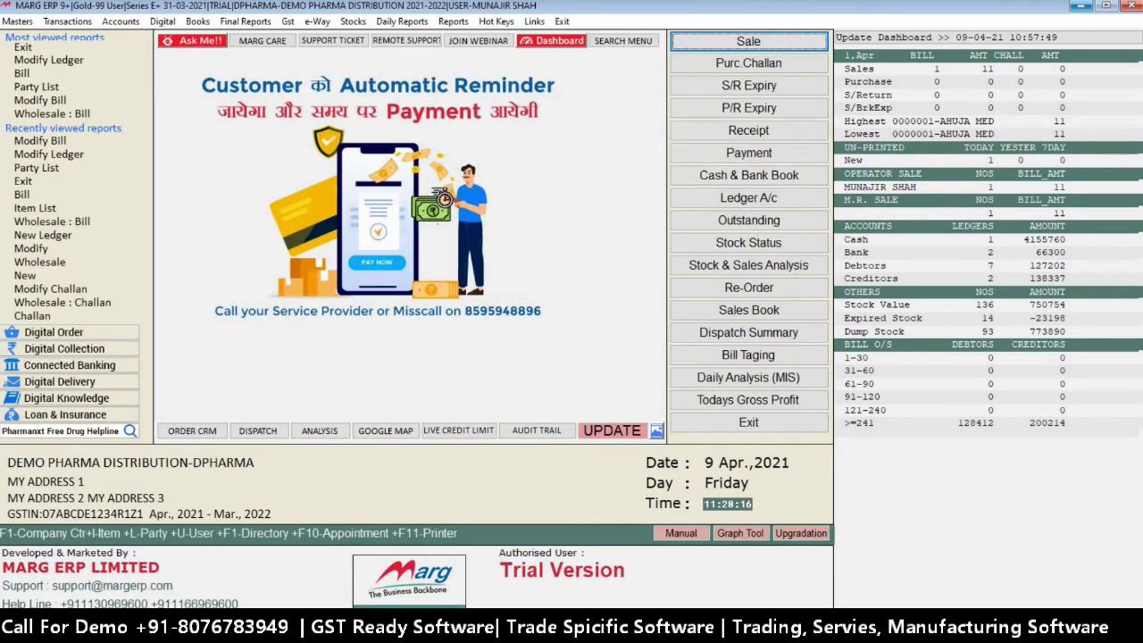
Switch to Gmail in the Chrome browser and open the newest PDF Sale Bill message for AHUJA MEDICINE CENTRE
key("alt+Tab")
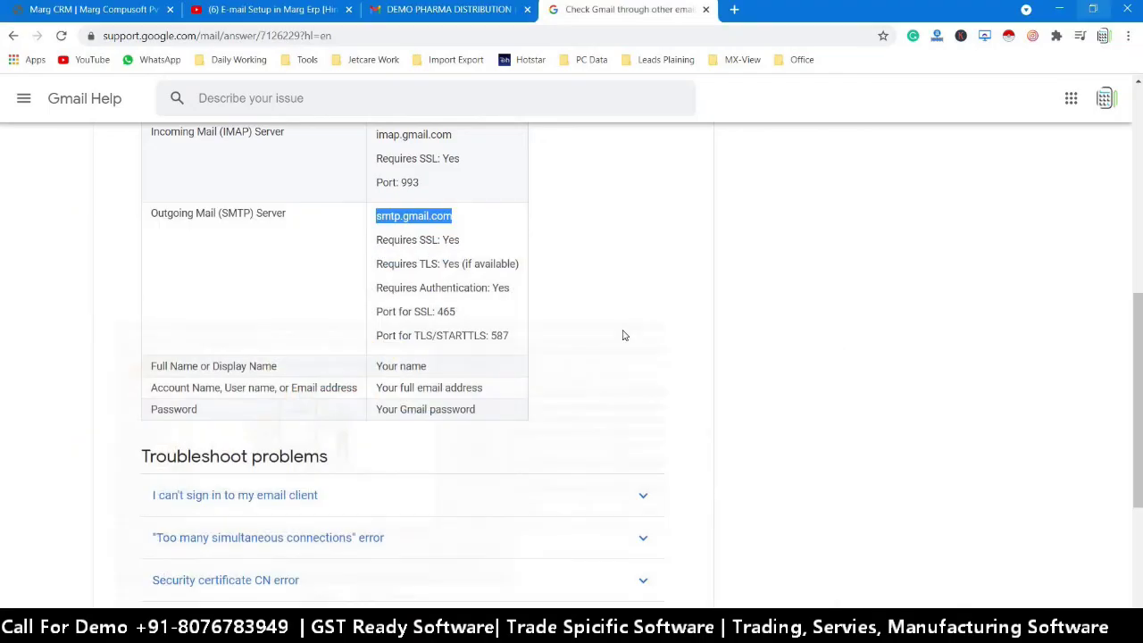
left_click(397, 12)
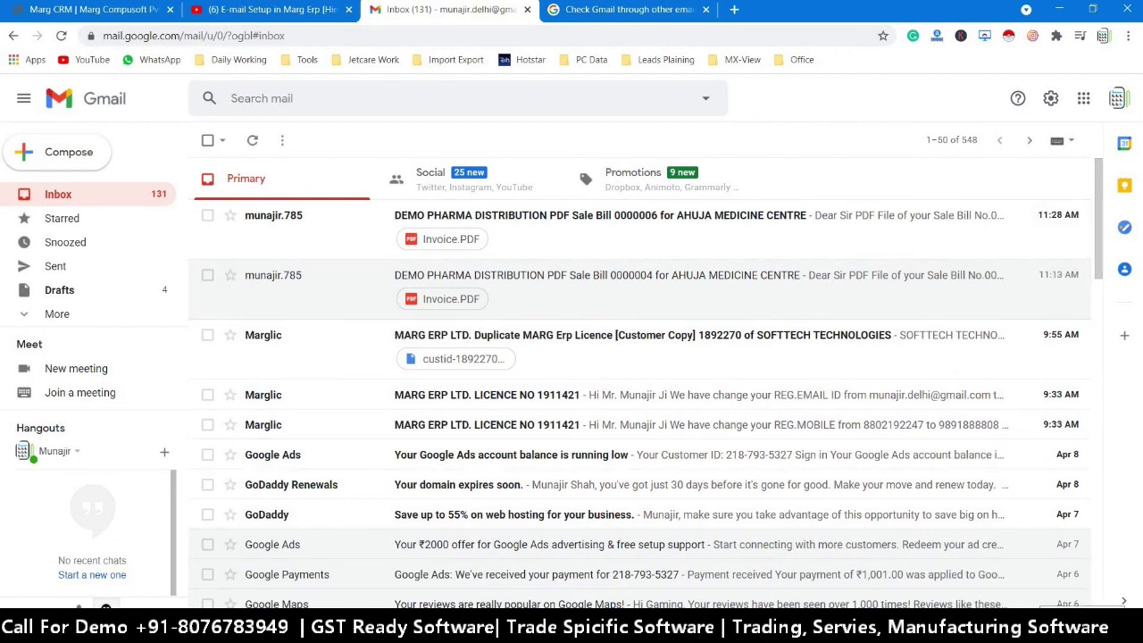
left_click(540, 233)
scroll(429, 384, "down", 1)
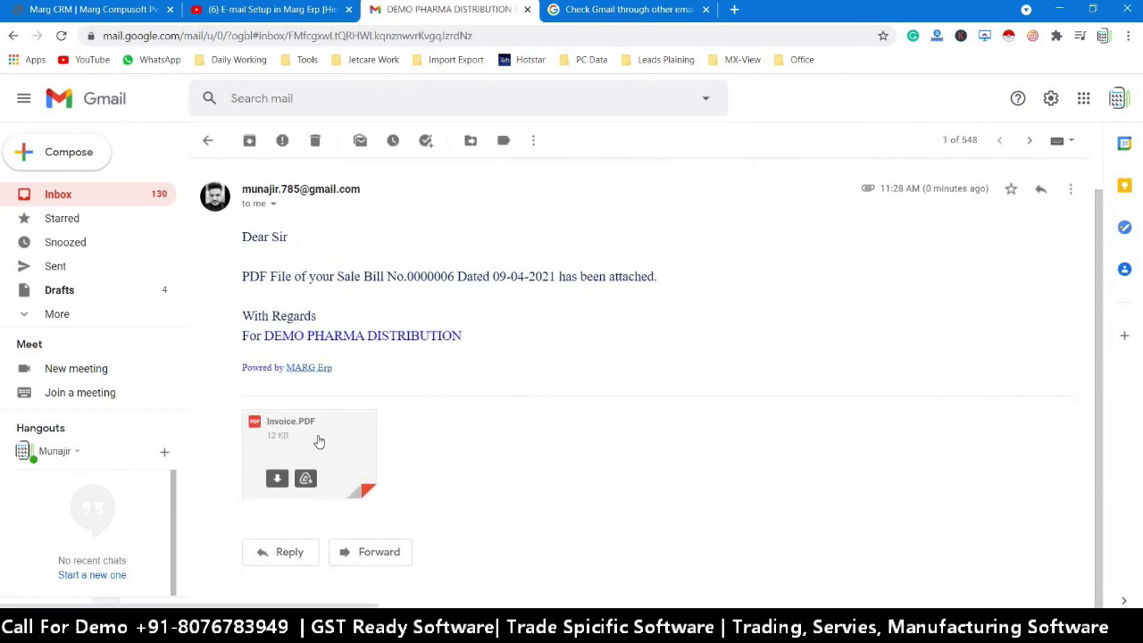
View the attached Invoice.PDF through its full length, close the preview and return to the inbox
left_click(319, 442)
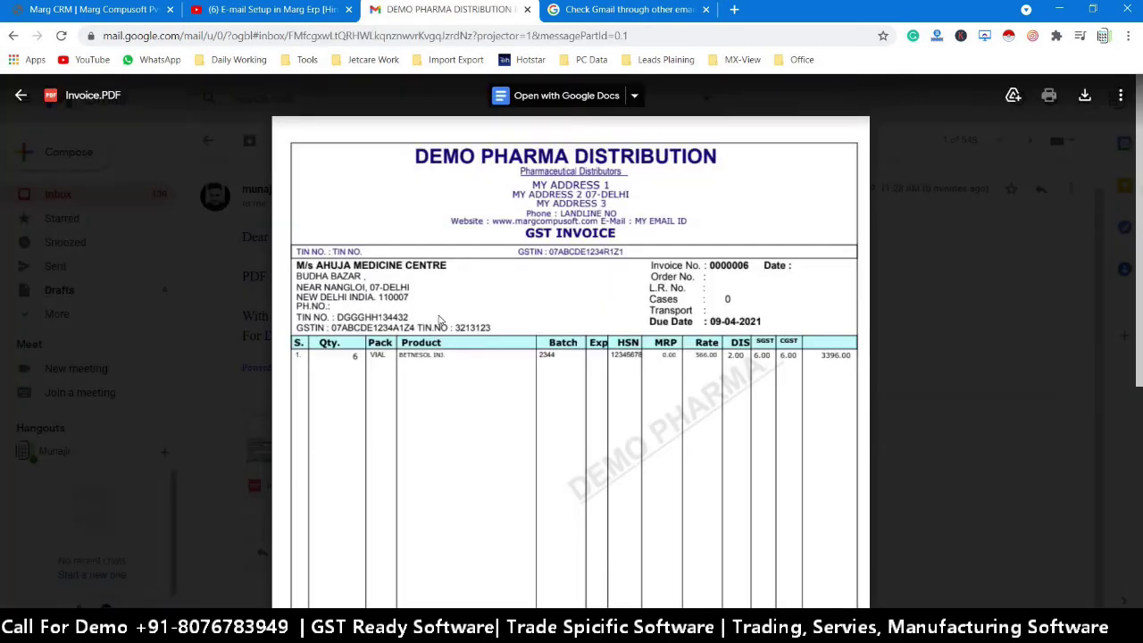
scroll(665, 364, "down", 5)
scroll(652, 468, "up", 5)
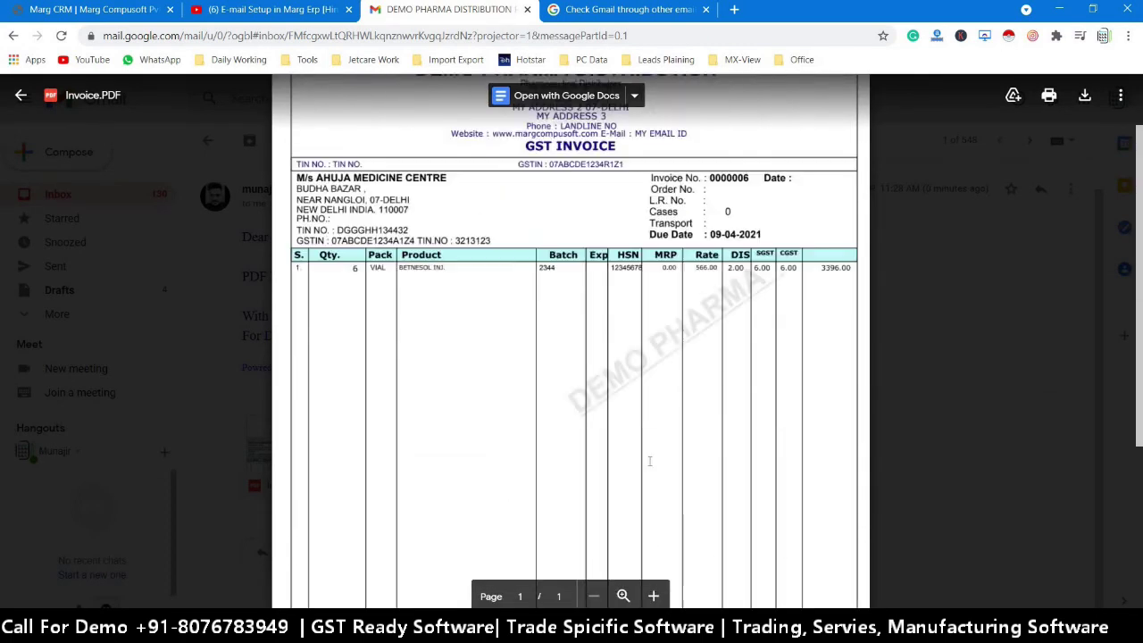
key("Escape")
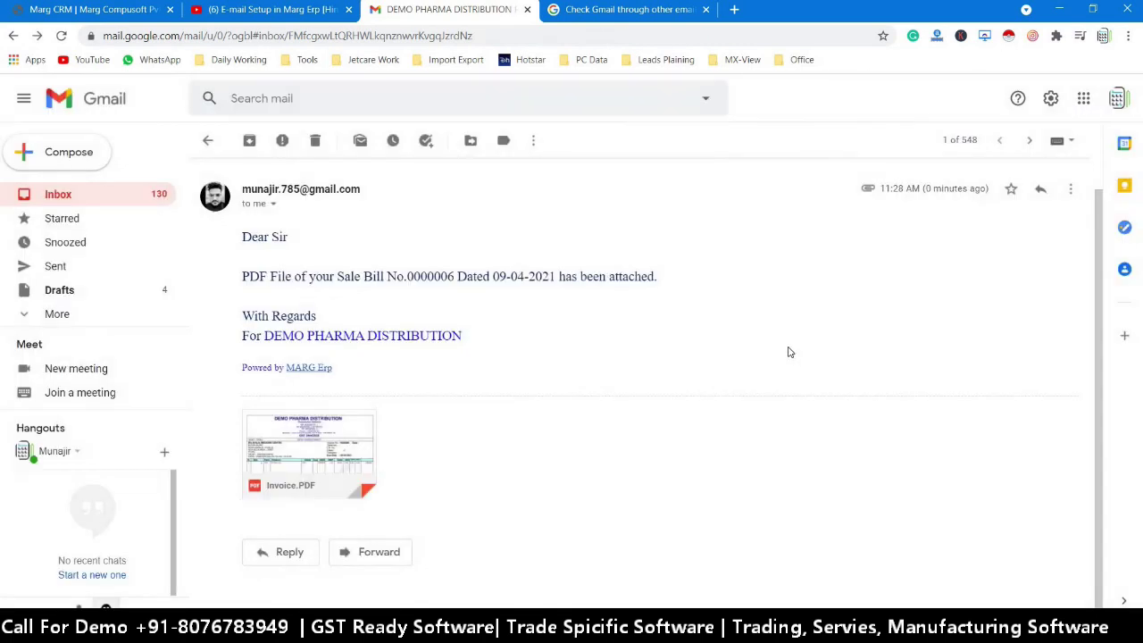
left_click(209, 142)
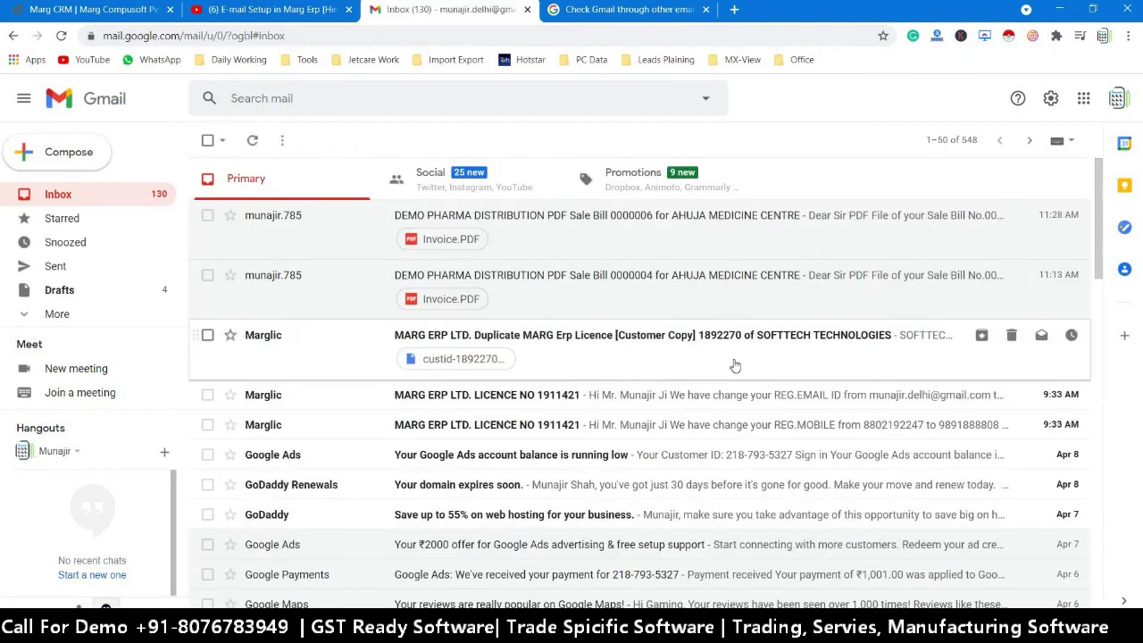
Minimize the Chrome window and return to Marg ERP
left_click(1060, 9)
mouse_move(230, 630)
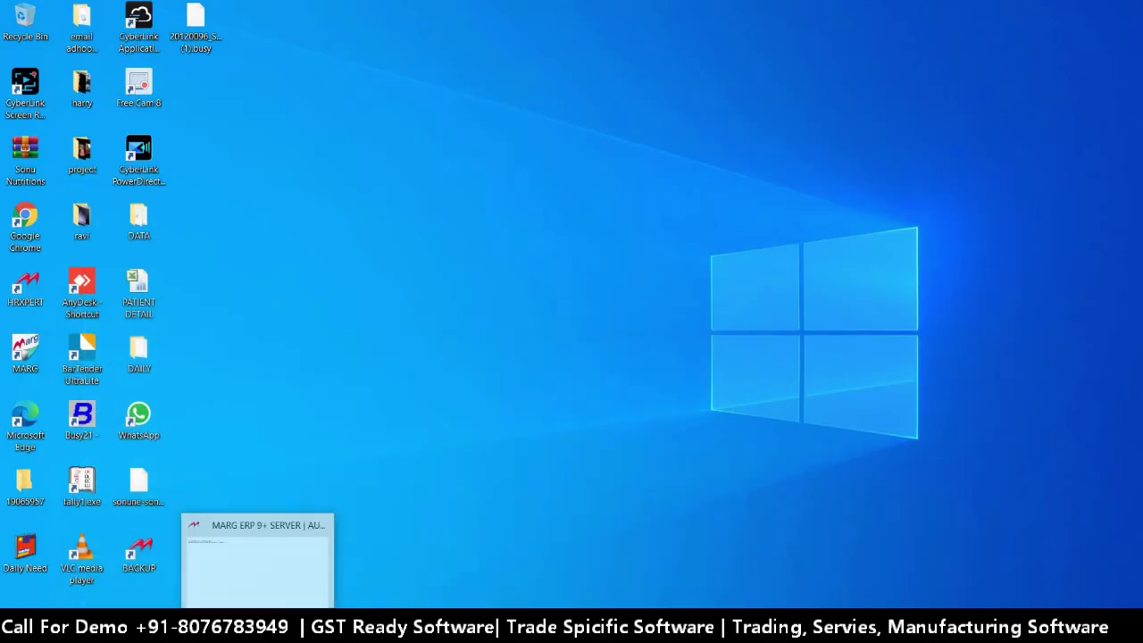